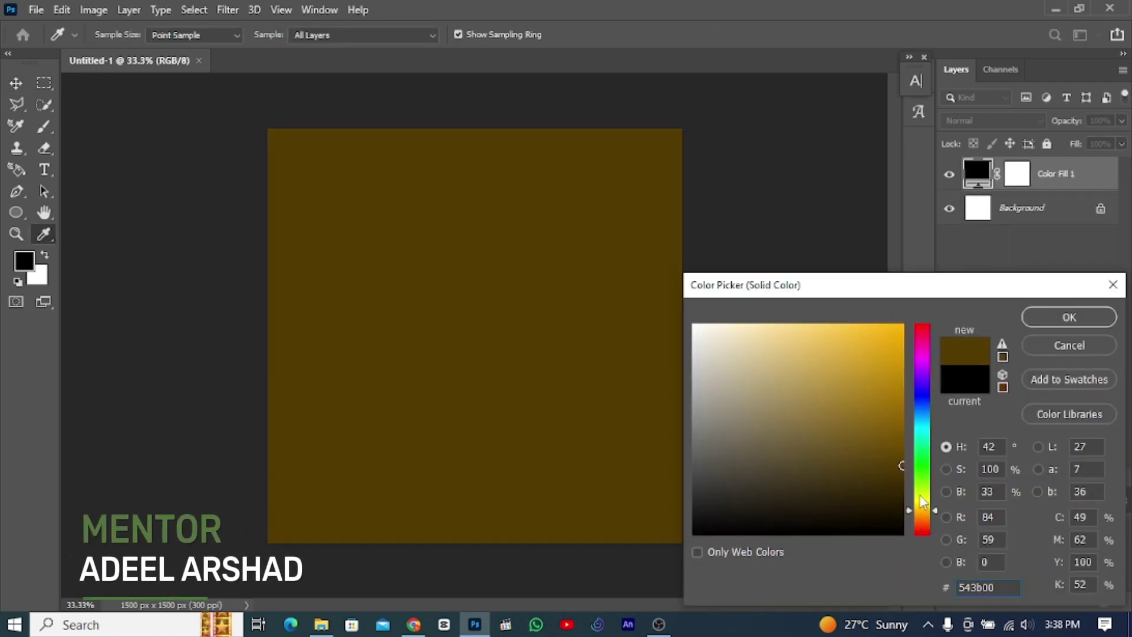
Step: Set the full-canvas Color Fill layer to a mustard ochre (#ac880b)
mouse_move(921, 498)
left_mouse_down()
mouse_move(905, 505)
mouse_move(907, 486)
mouse_move(909, 510)
left_mouse_up()
left_click(890, 392)
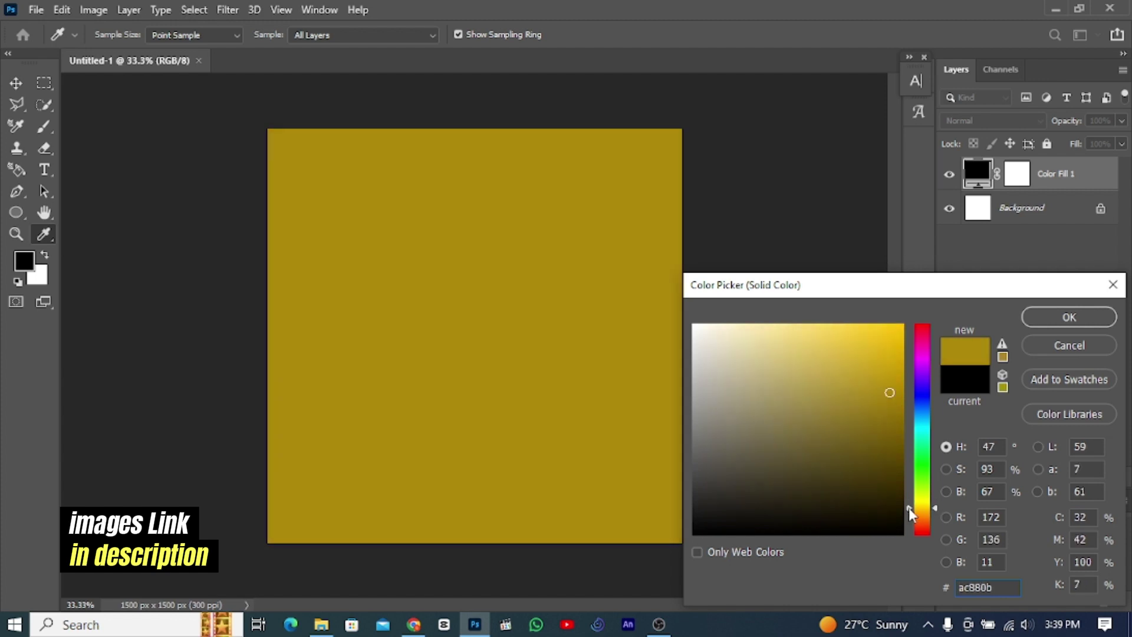
left_click(900, 445)
left_click_drag(899, 444, 901, 396)
left_click(1050, 316)
left_click(36, 10)
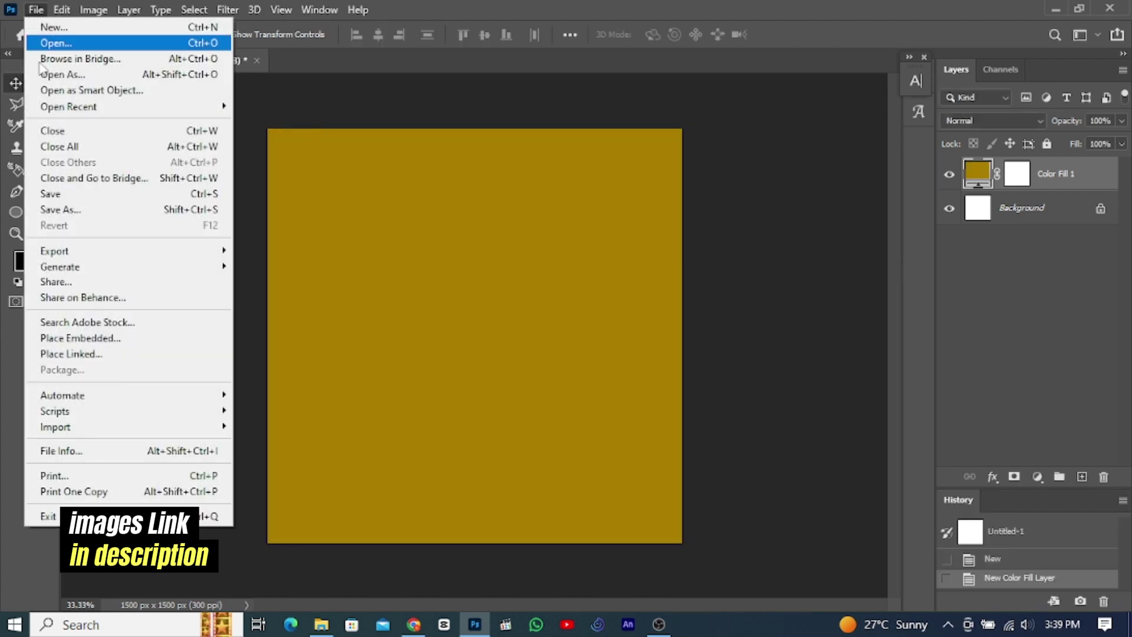
left_click(71, 401)
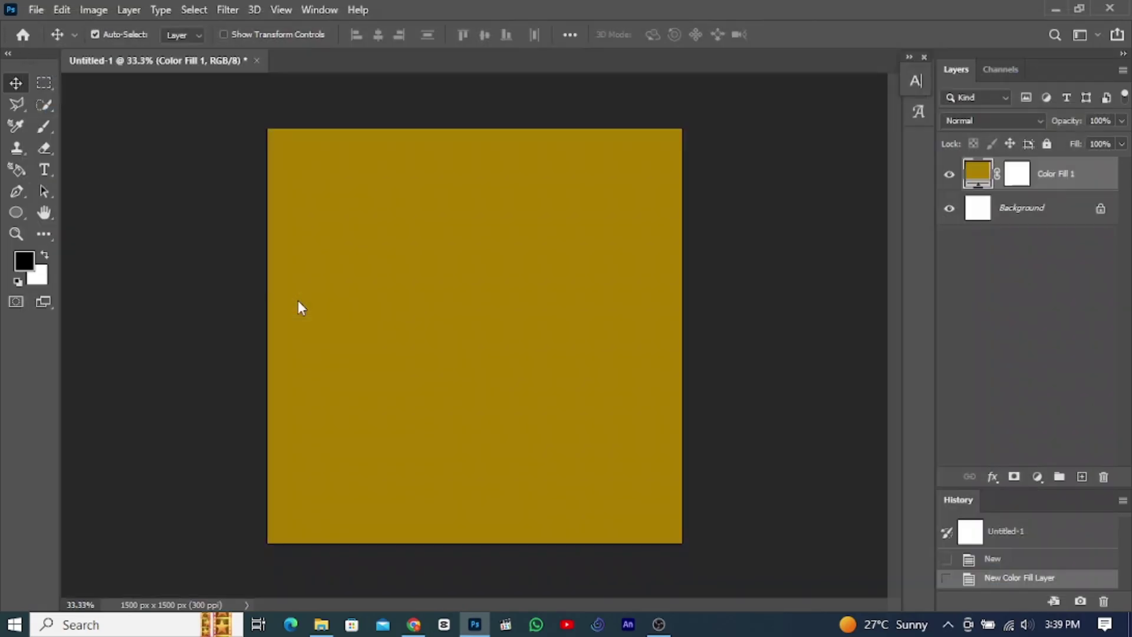
Step: Place the particle image rotated diagonally over the fill in Screen blend mode
left_click_drag(696, 271, 711, 121)
left_click_drag(477, 357, 506, 304)
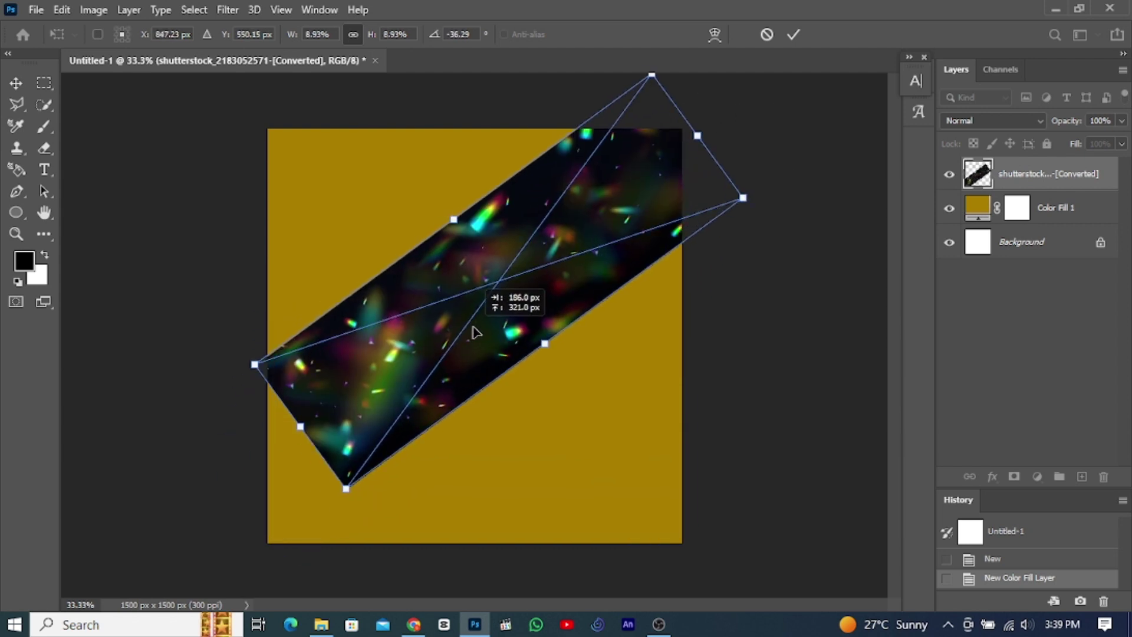
key("Return")
left_click(994, 120)
left_click(967, 257)
Step: Colorize the particles yellow with Hue/Saturation
key("ctrl+u")
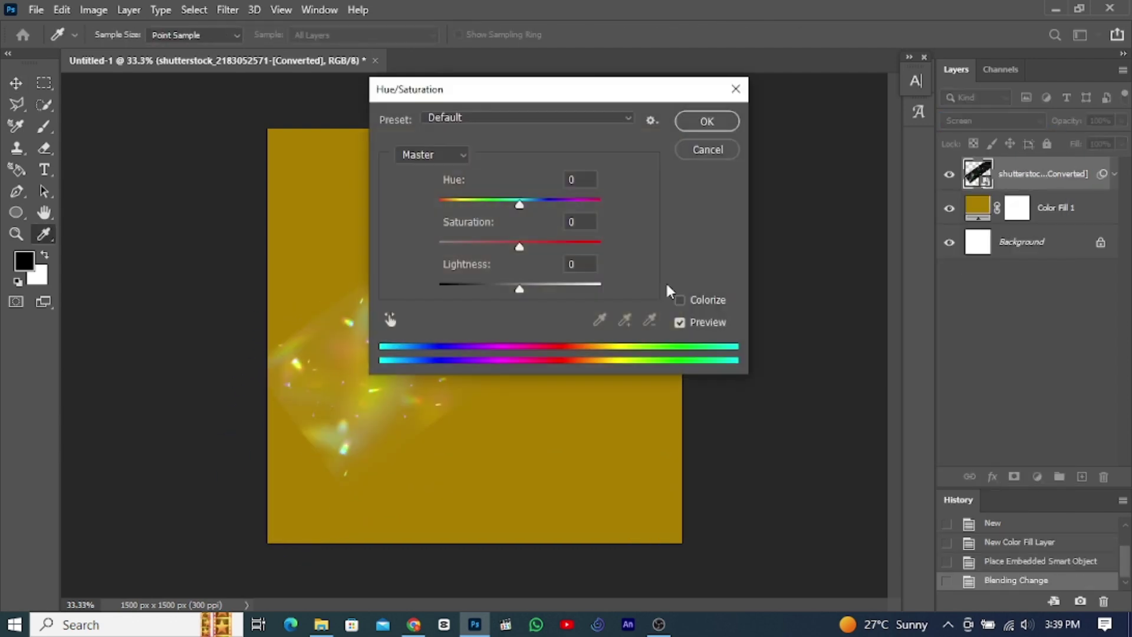
left_click(947, 338)
mouse_move(708, 239)
left_mouse_down()
mouse_move(781, 238)
mouse_move(725, 237)
left_mouse_up()
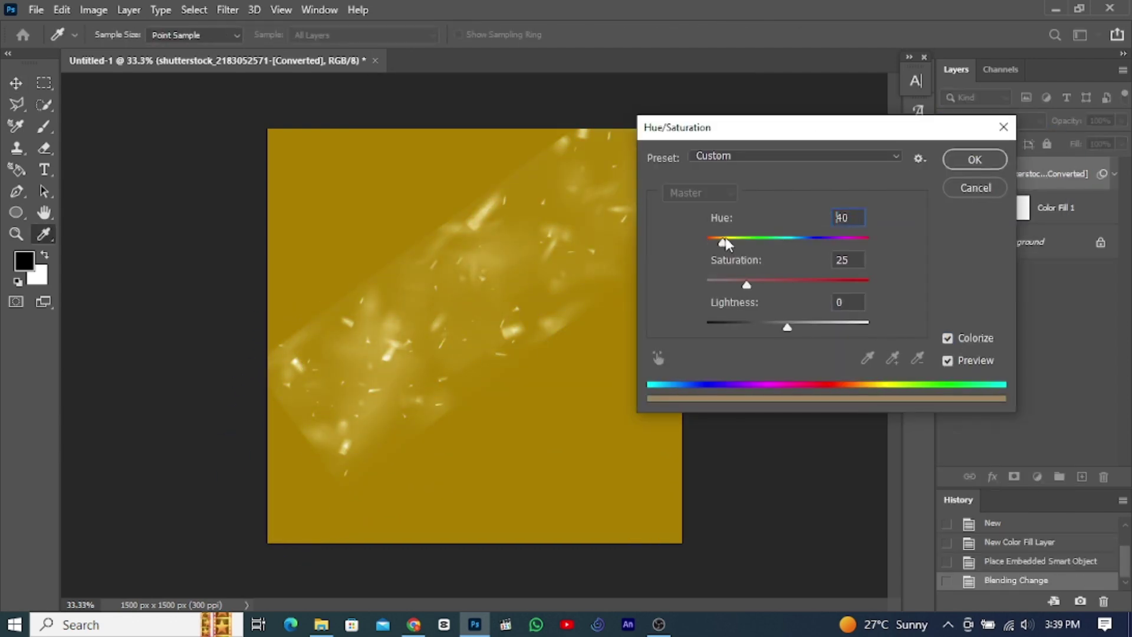
left_click(975, 160)
Step: Enlarge and rotate the particle layer across the canvas
key("ctrl+t")
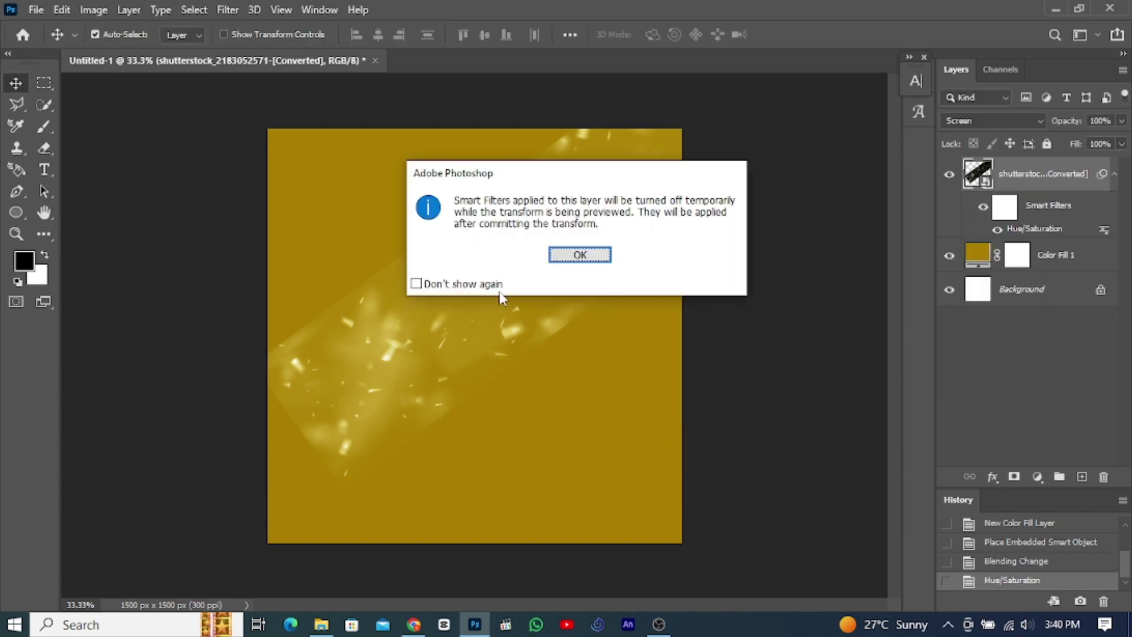
key("Return")
mouse_move(561, 366)
left_mouse_down()
mouse_move(571, 442)
mouse_move(520, 359)
left_mouse_up()
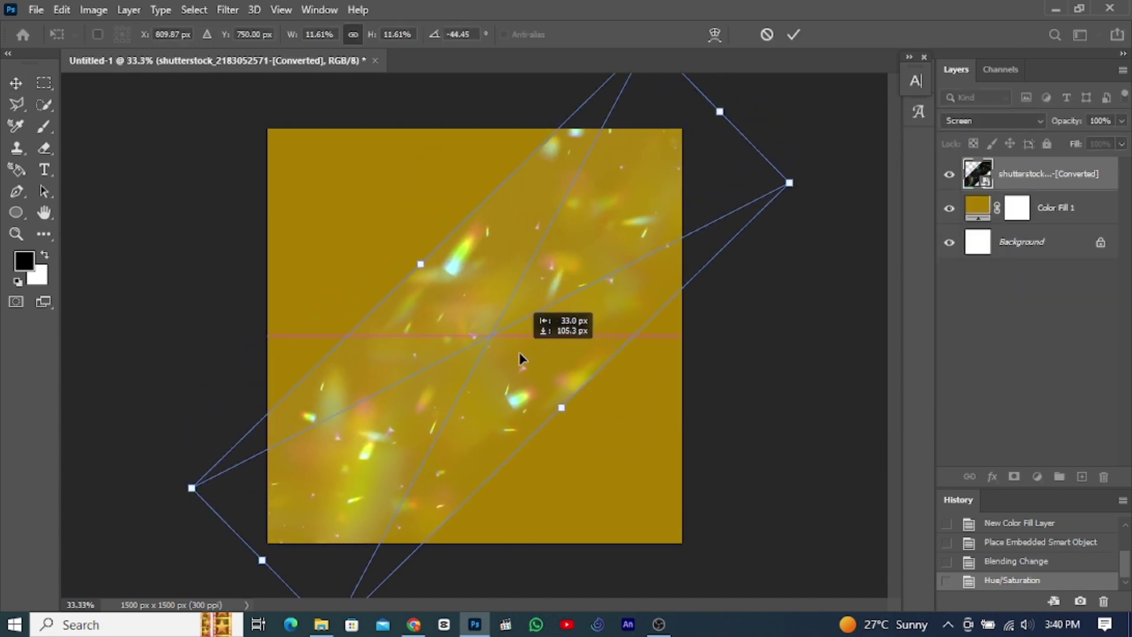
Step: Rasterize the particle layer and erase most of it with a large soft eraser
key("Return")
key("e")
right_click(1038, 173)
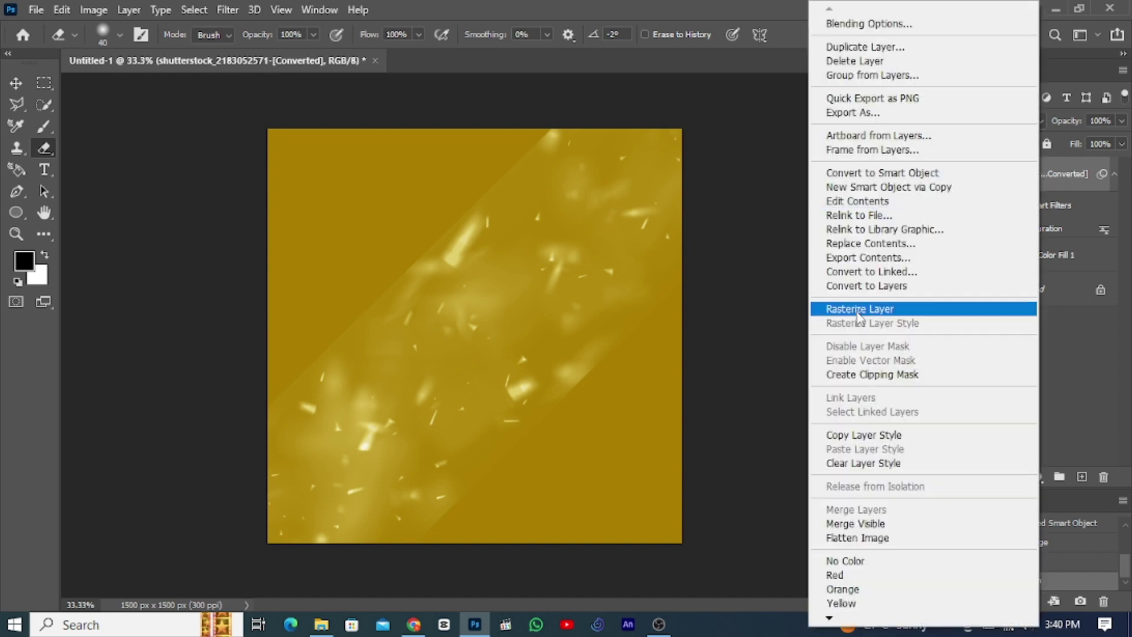
left_click(885, 309)
key("bracketright")
key("bracketright")
key("bracketright")
key("bracketright")
key("bracketright")
key("bracketright")
mouse_move(354, 252)
left_mouse_down()
mouse_move(595, 505)
mouse_move(442, 530)
mouse_move(687, 430)
left_mouse_up()
left_click(16, 88)
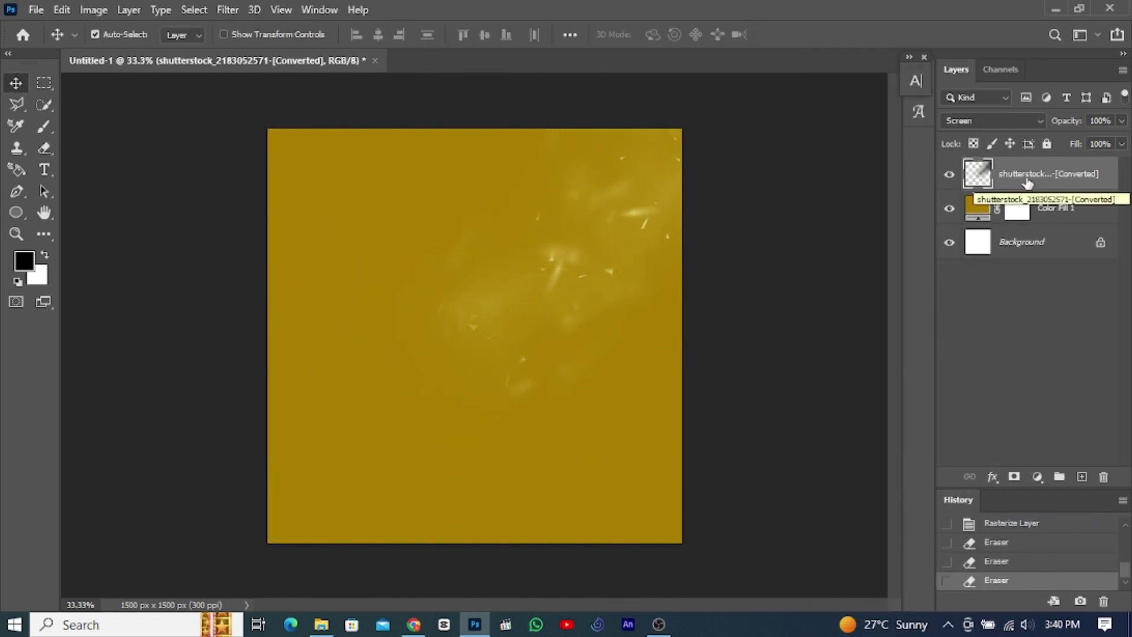
Step: Recolorize the remaining sparkles a stronger yellow with Hue/Saturation
key("ctrl+u")
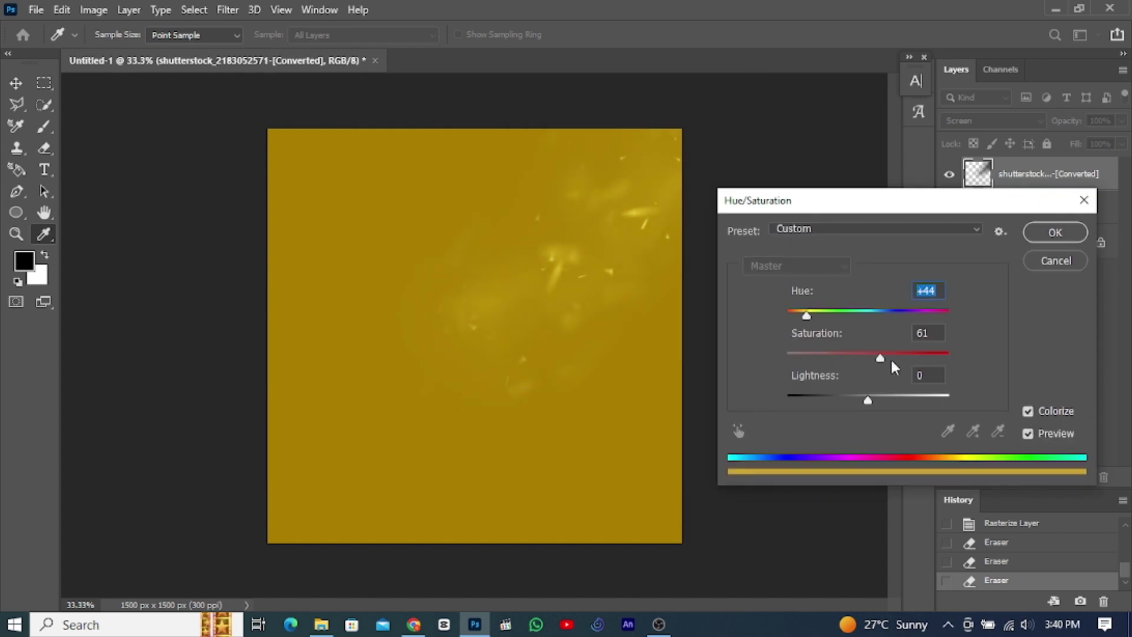
left_click(1055, 232)
left_click(36, 9)
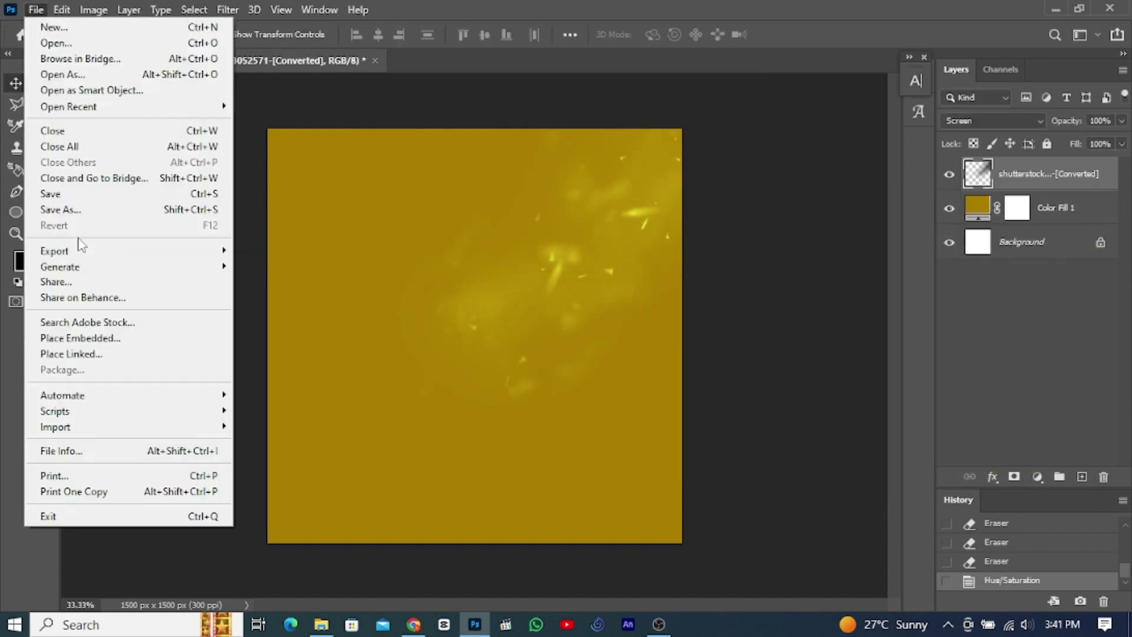
left_click(35, 43)
key("Escape")
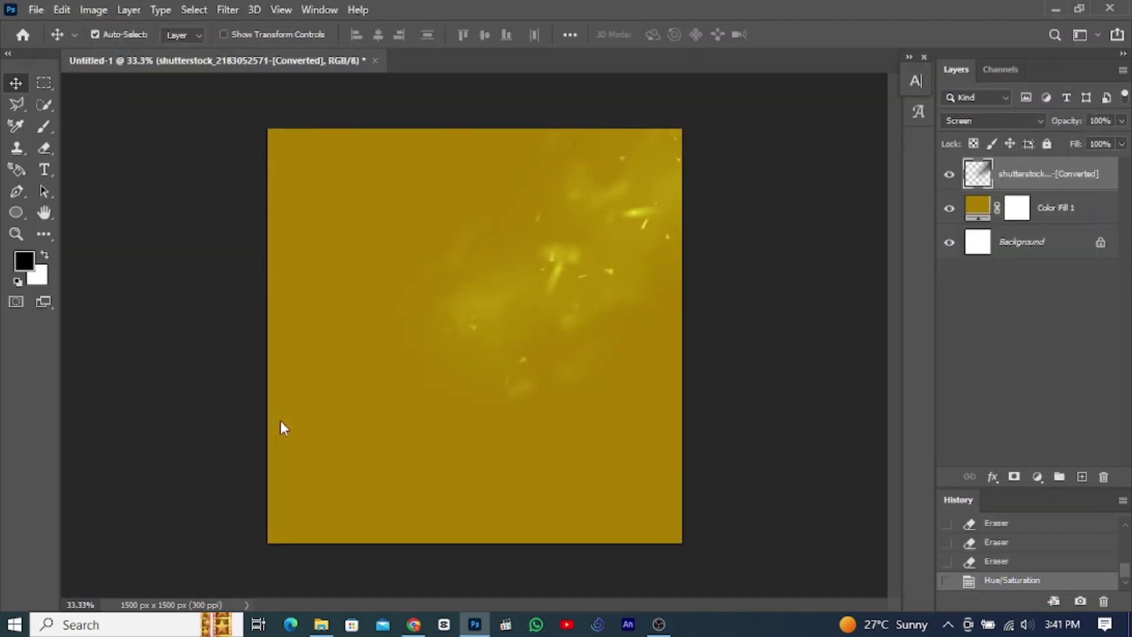
Step: Quick-select the yellow juice bottle in the four-bottle photo
key("w")
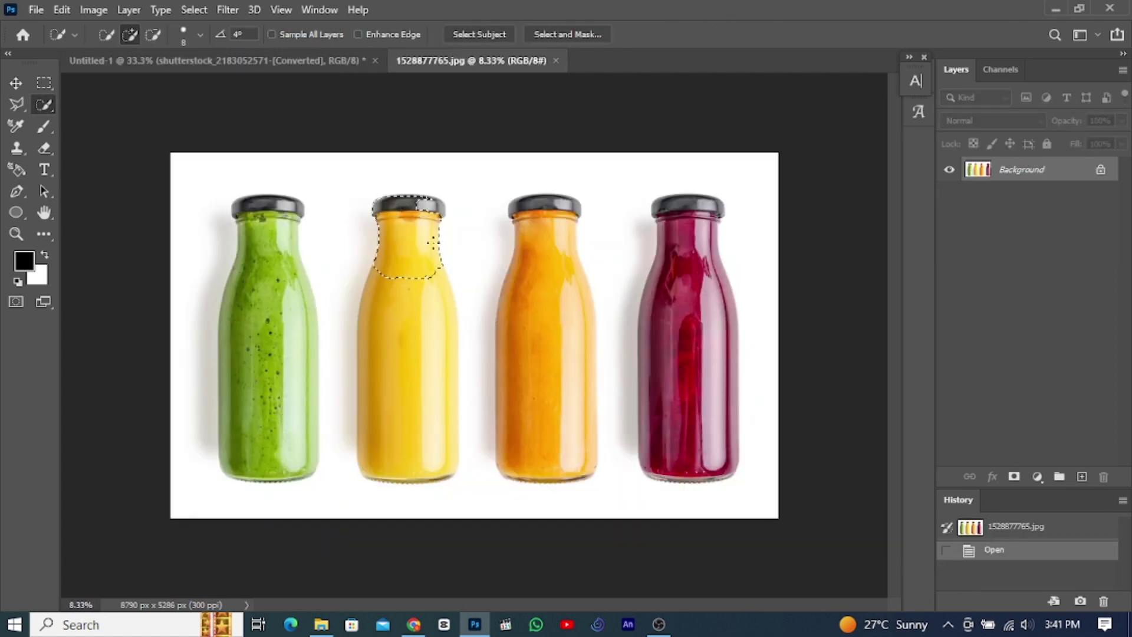
left_click_drag(429, 205, 410, 483)
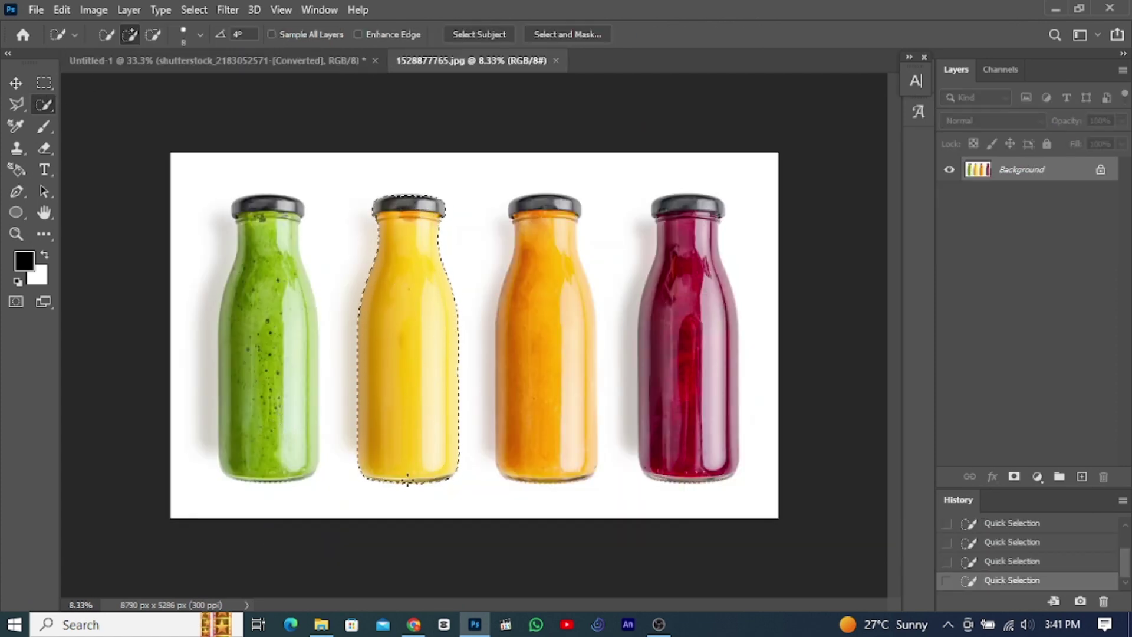
key("ctrl+plus")
scroll(328, 169, "up", 3)
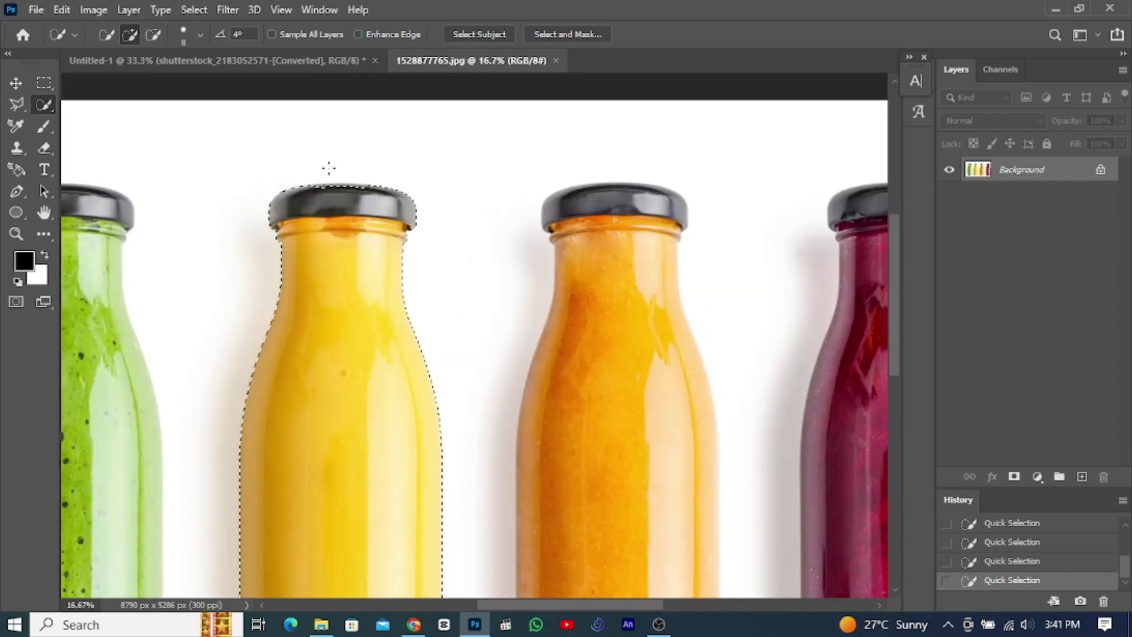
left_click_drag(896, 238, 895, 345)
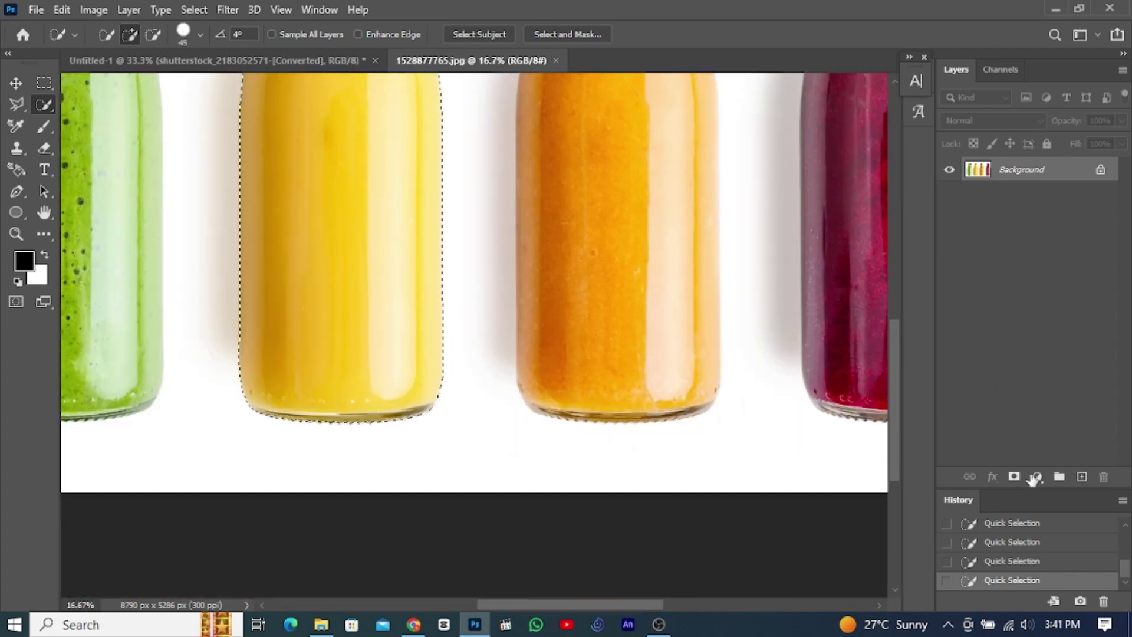
Step: Mask the yellow bottle out of the photo and convert it to a Smart Object
left_click(1014, 476)
right_click(1021, 171)
left_click(889, 225)
Step: Move the bottle into the ad and scale it down to fit the canvas
key("v")
left_click_drag(354, 236, 592, 392)
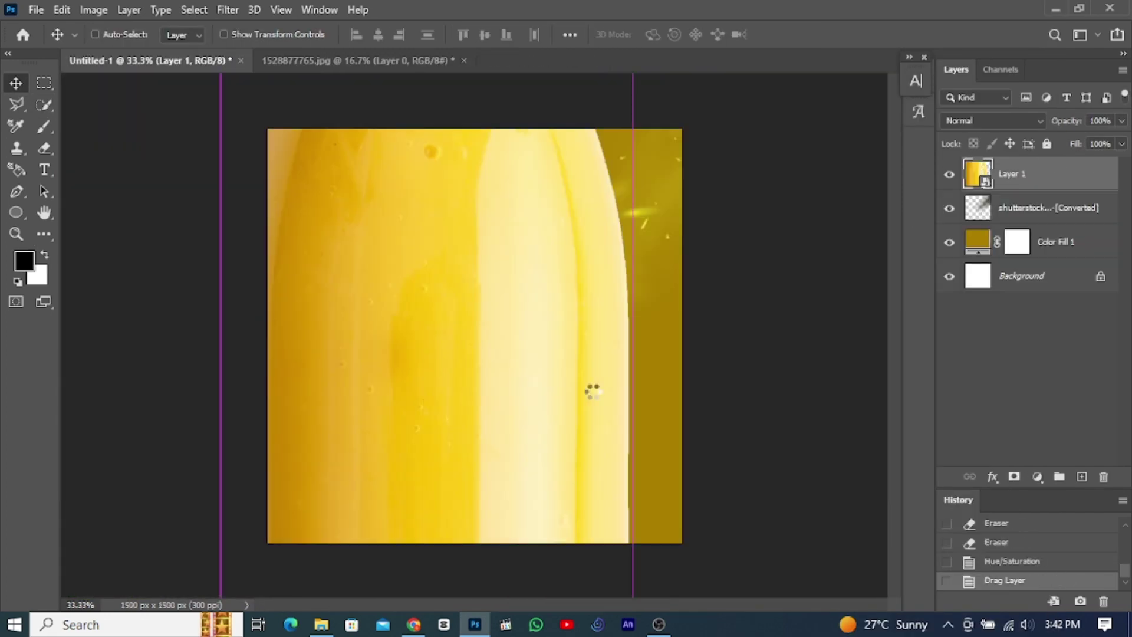
key("ctrl+t")
left_click_drag(467, 345, 506, 344)
key("Return")
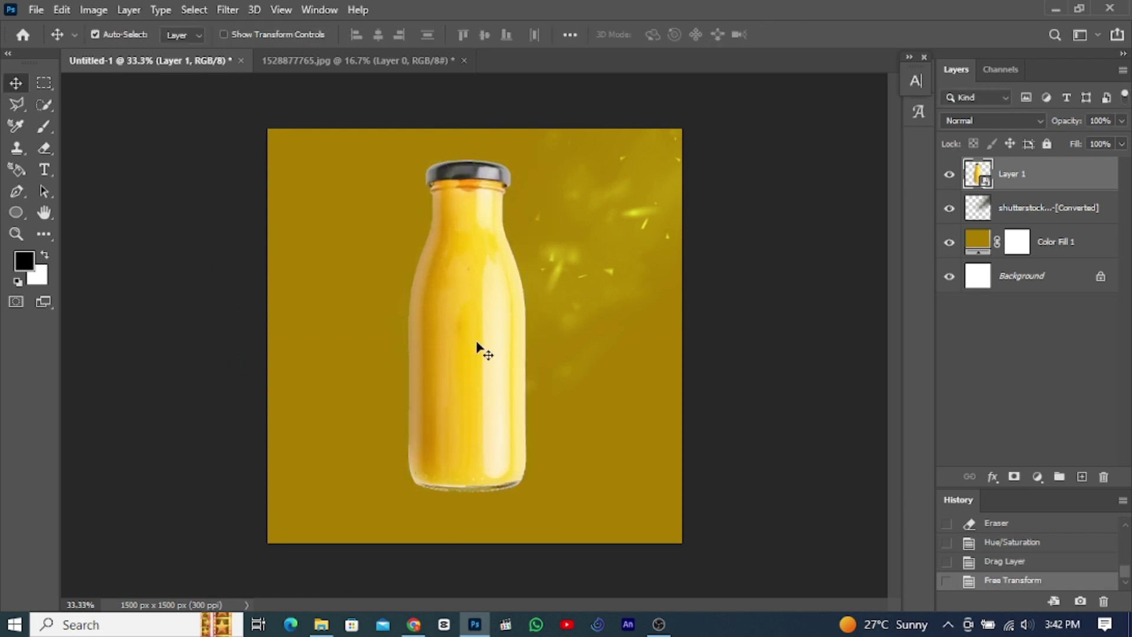
Step: Change the Color Fill 1 background to a brighter green
double_click(977, 240)
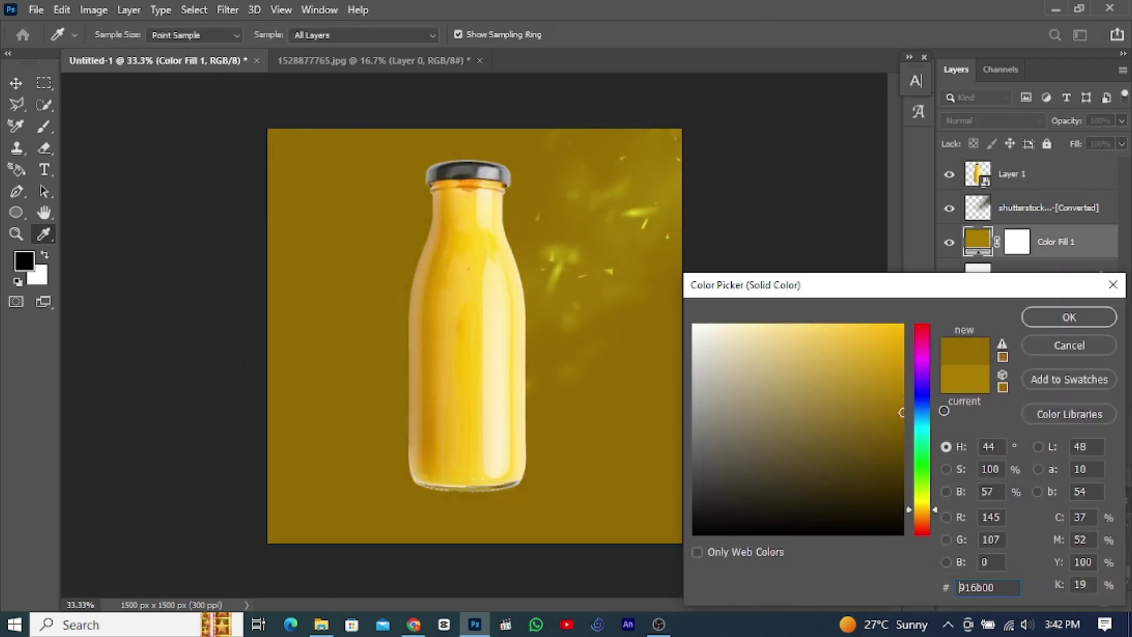
mouse_move(944, 411)
left_mouse_down()
mouse_move(952, 401)
mouse_move(905, 437)
left_mouse_up()
left_click(1069, 317)
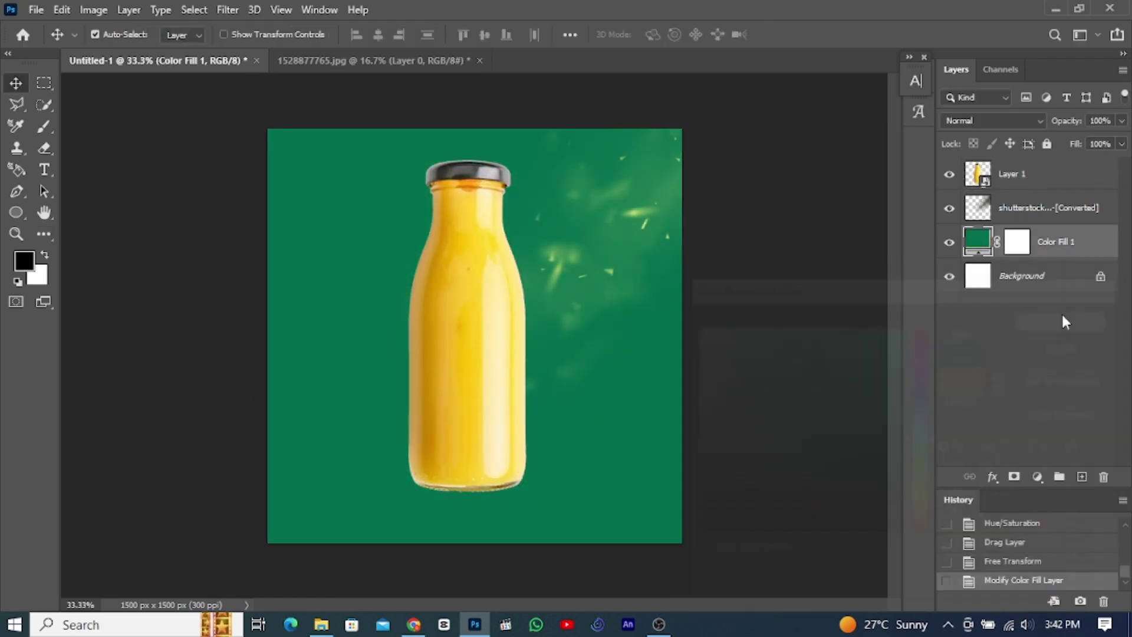
Step: Colorize the particle layer teal with Hue/Saturation
left_click(1044, 208)
key("ctrl+u")
left_click(1028, 412)
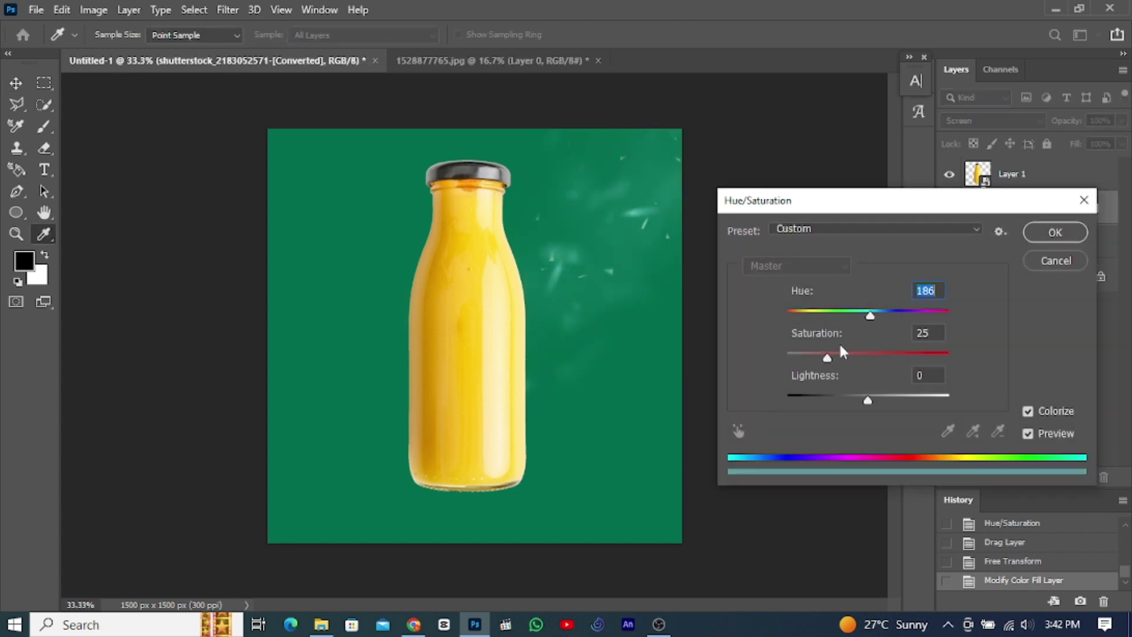
left_click(1038, 233)
left_click(36, 10)
left_click(230, 277)
Step: Place the label image and scale it to fit onto the bottle
double_click(472, 177)
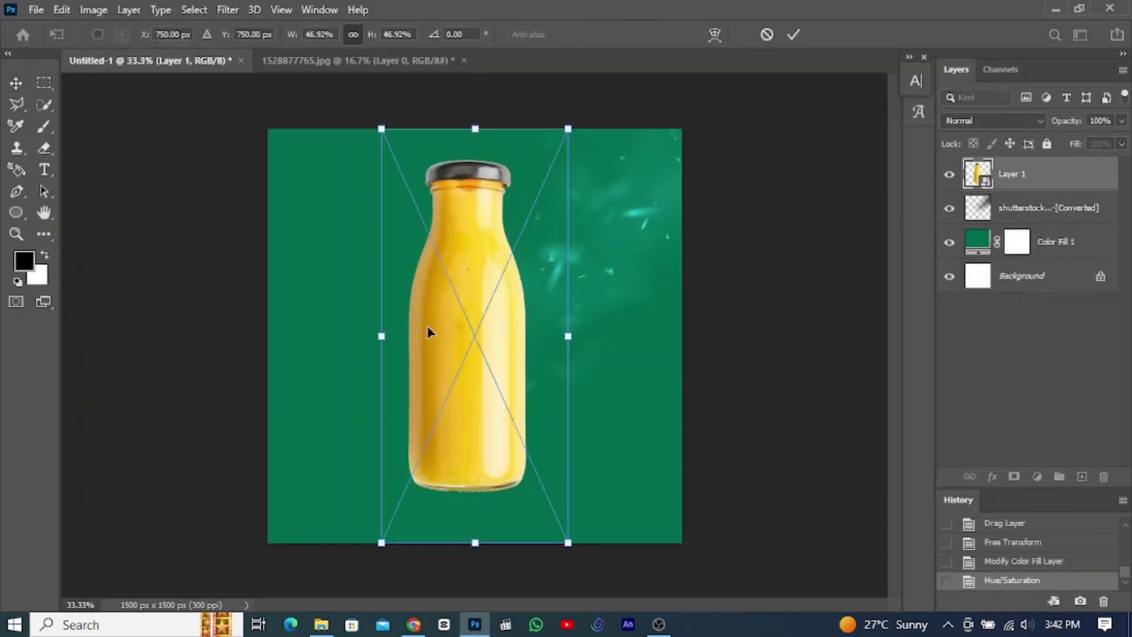
left_click_drag(593, 539, 455, 416)
mouse_move(454, 341)
left_mouse_down()
mouse_move(506, 354)
mouse_move(519, 336)
left_mouse_up()
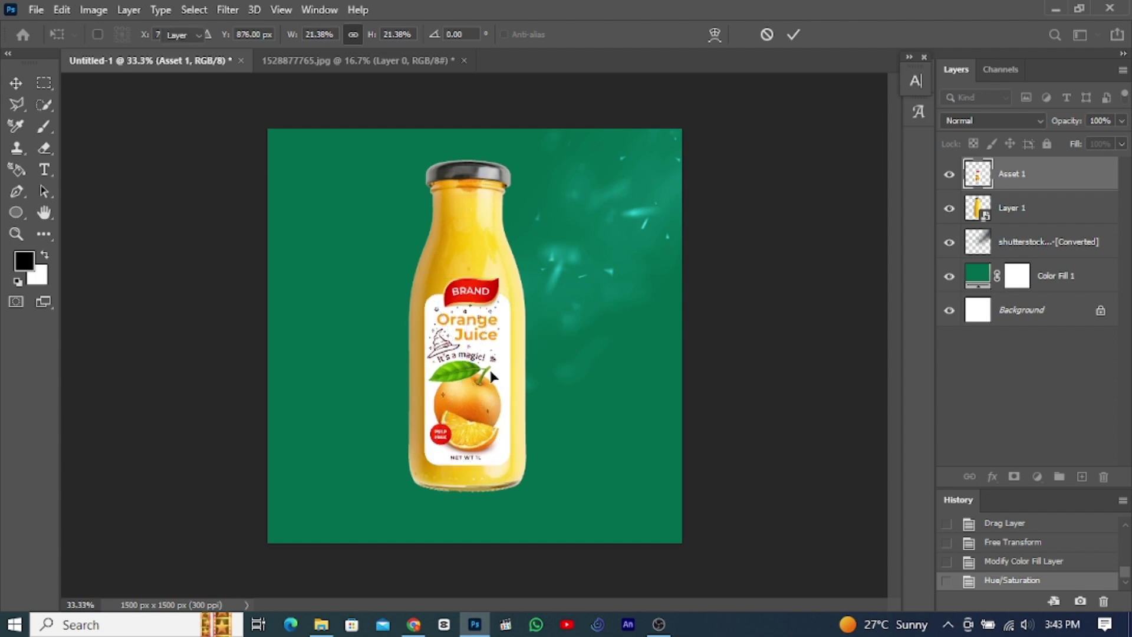
key("Return")
key("Up")
Step: Duplicate and hide a label copy, set the label to Multiply and make it a Smart Object
key("ctrl+j")
left_click(1032, 207)
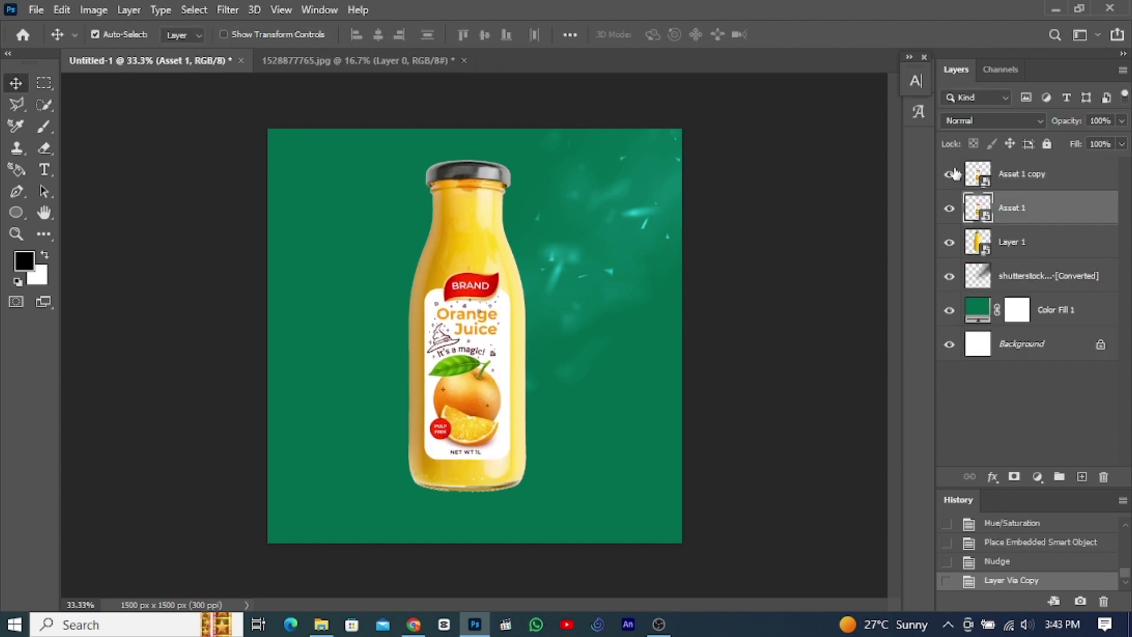
left_click(950, 174)
left_click(993, 121)
left_click(961, 182)
right_click(1021, 177)
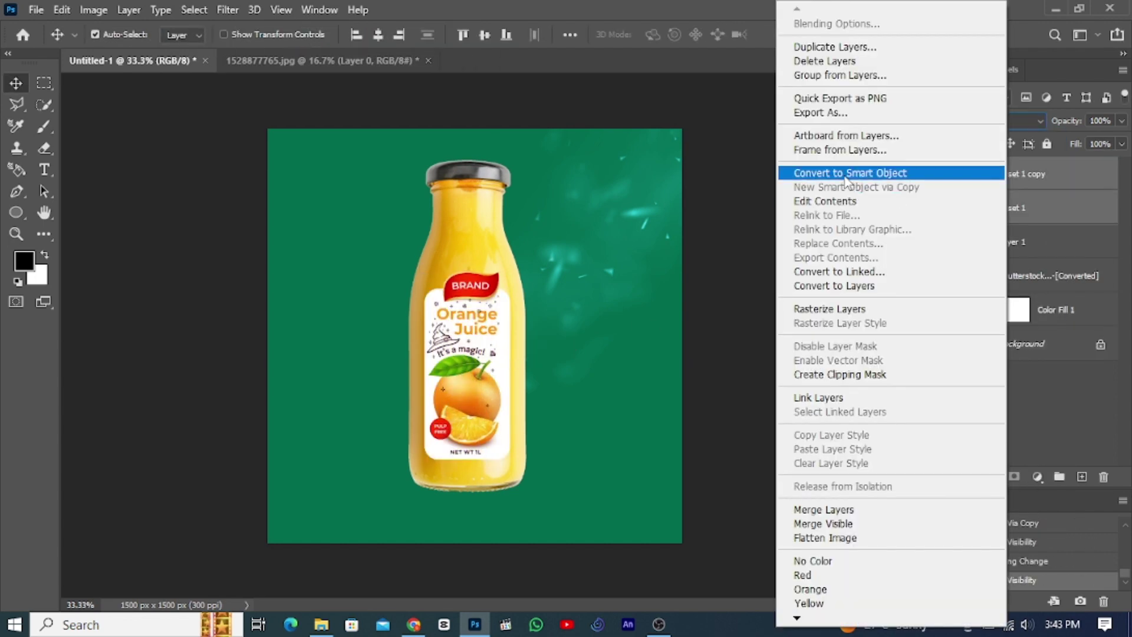
left_click(859, 169)
Step: Combine the bottle and label into one Smart Object and tilt it diagonally
right_click(1021, 177)
left_click(859, 169)
key("ctrl+t")
mouse_move(534, 498)
left_mouse_down()
mouse_move(563, 472)
mouse_move(551, 447)
left_mouse_up()
left_click_drag(441, 239, 450, 256)
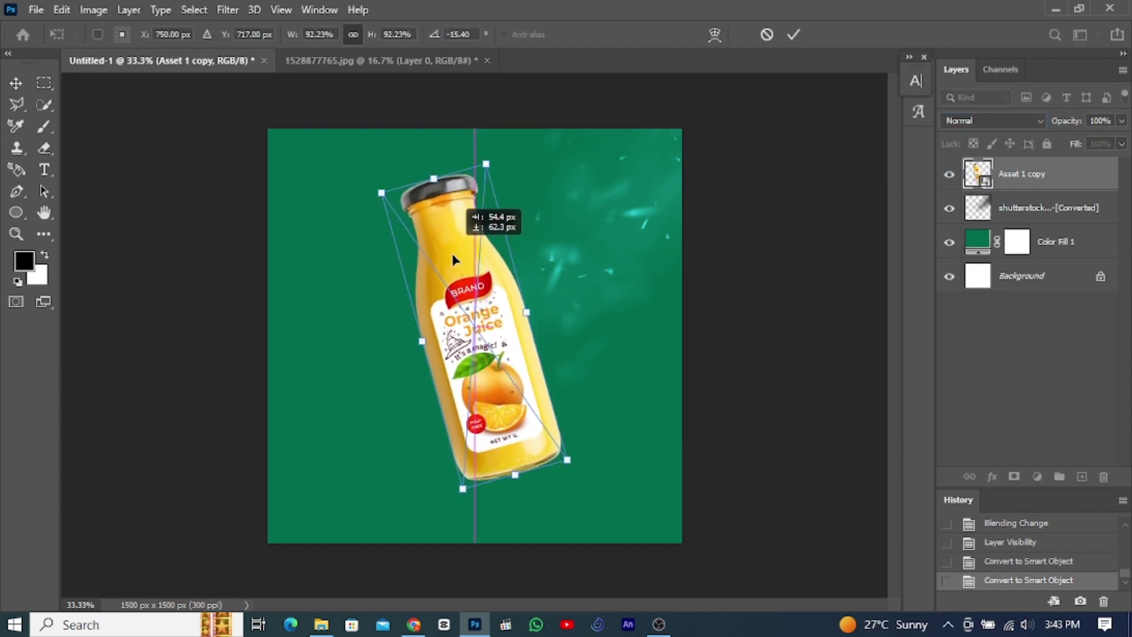
key("Return")
key("ctrl+t")
left_click_drag(397, 468, 445, 521)
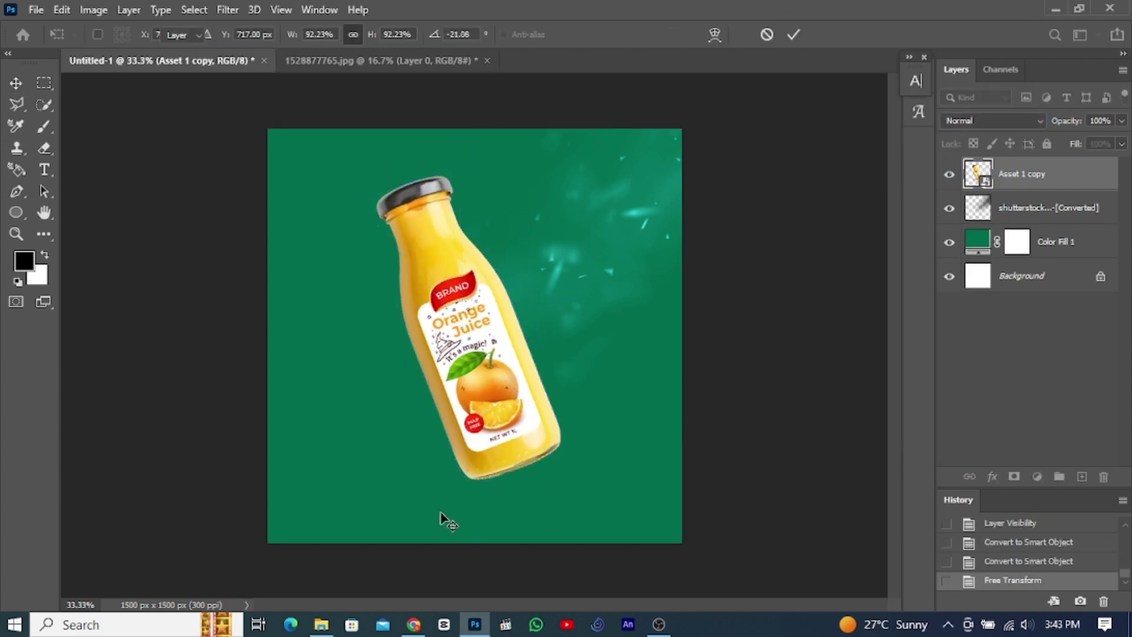
key("Return")
key("Up")
Step: Place the orange photo, mask it with Select Subject and make it a Smart Object
left_click(36, 10)
left_click(94, 338)
double_click(743, 440)
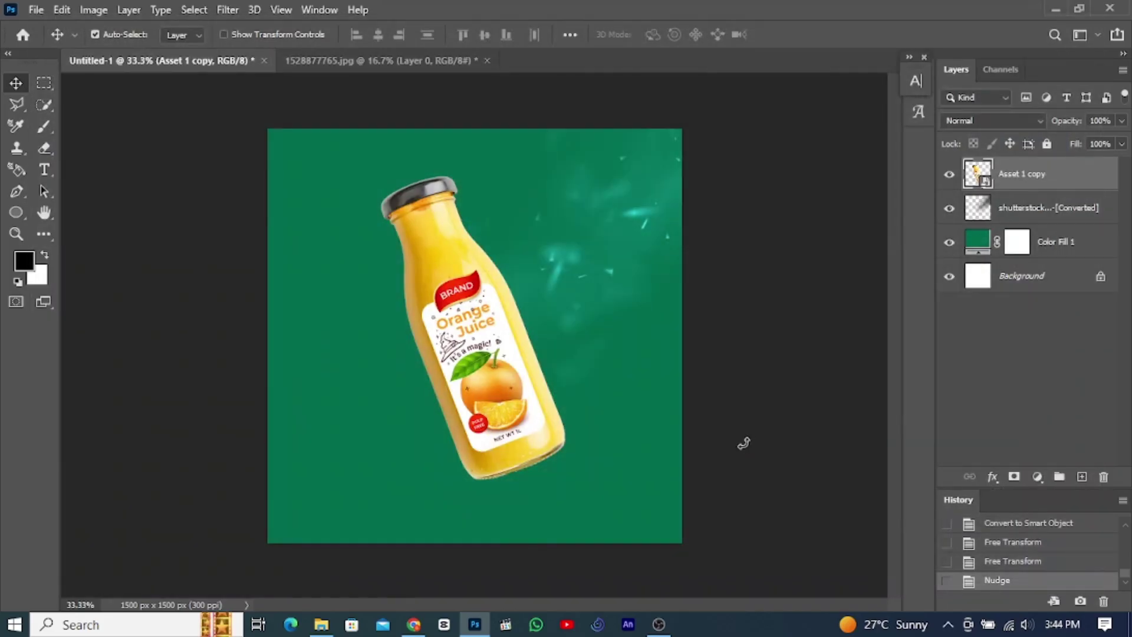
key("Return")
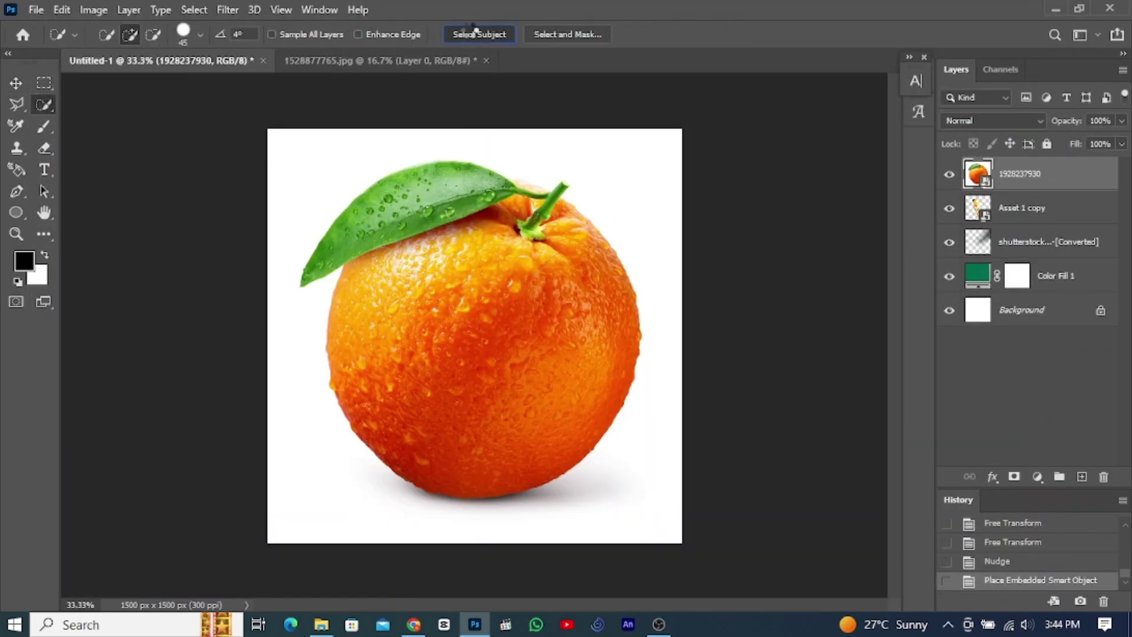
left_click(473, 34)
left_click(1014, 476)
right_click(1053, 174)
left_click(849, 172)
Step: Shrink the orange and position it beside the bottle's base
key("ctrl+t")
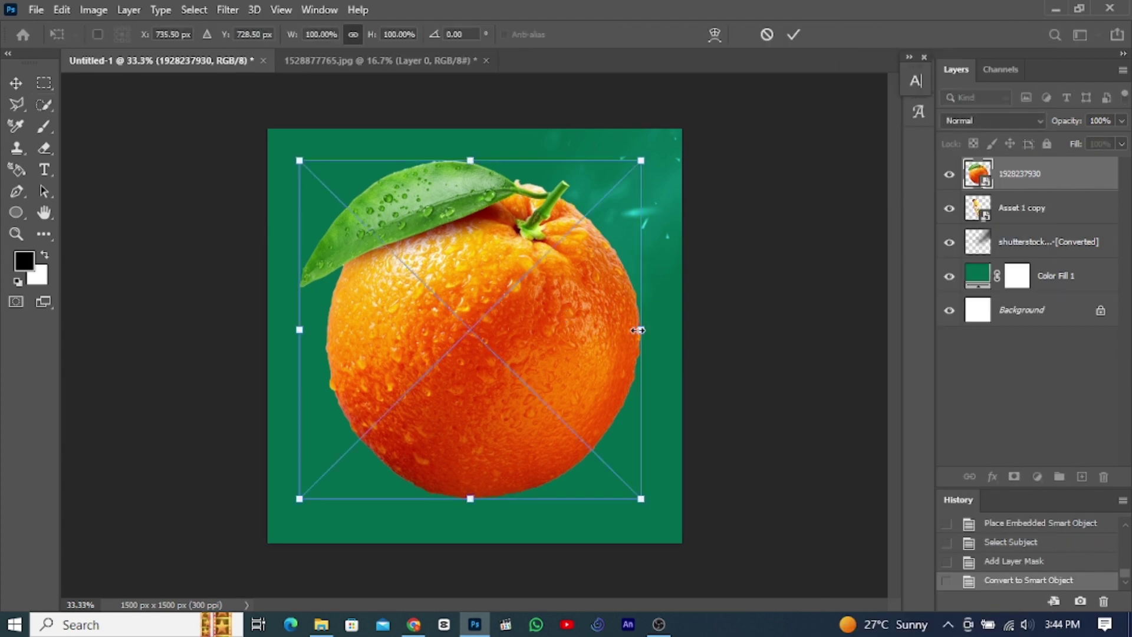
left_click_drag(409, 371, 546, 442)
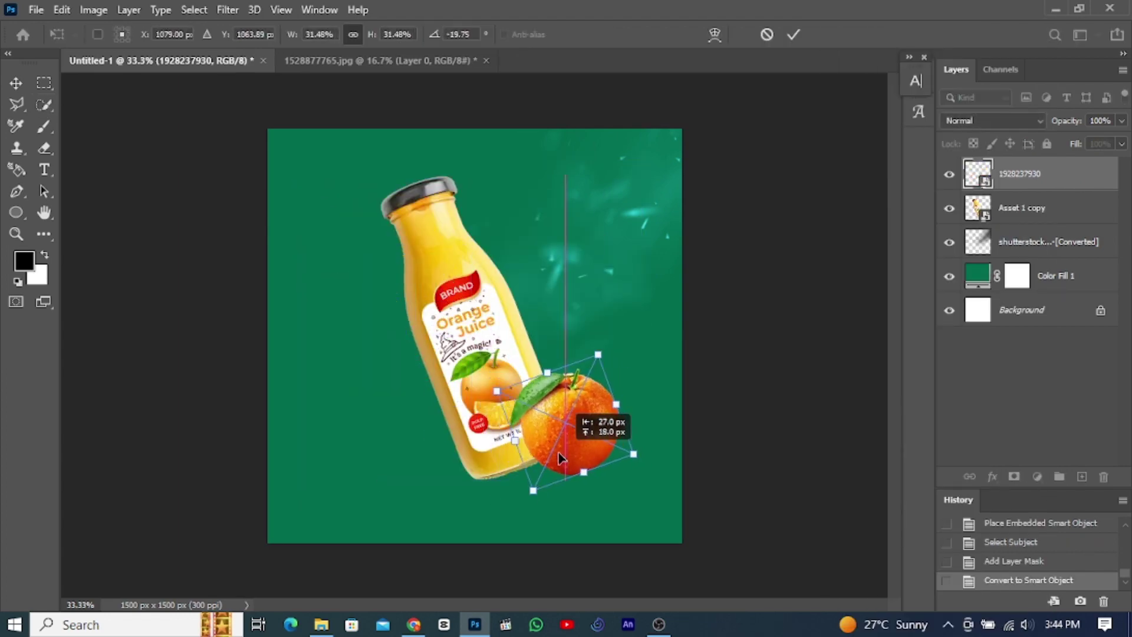
key("Return")
key("v")
key("Up")
Step: Cut the orange bottle out of the four-bottle photo with Quick Selection and a layer mask
left_click(378, 60)
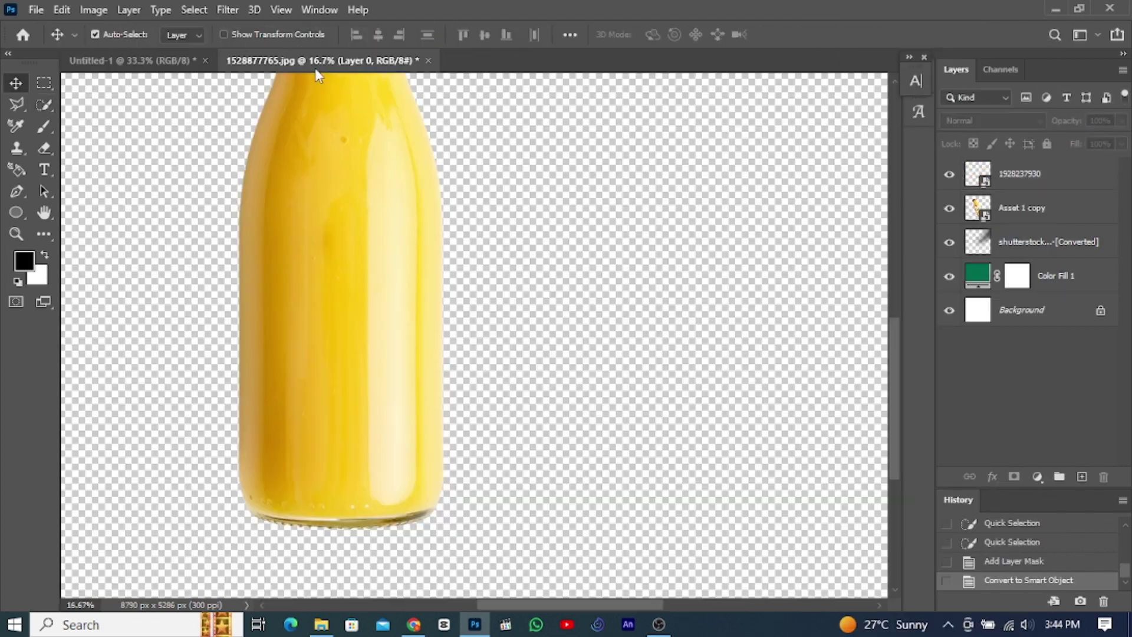
key("ctrl+0")
left_click(44, 105)
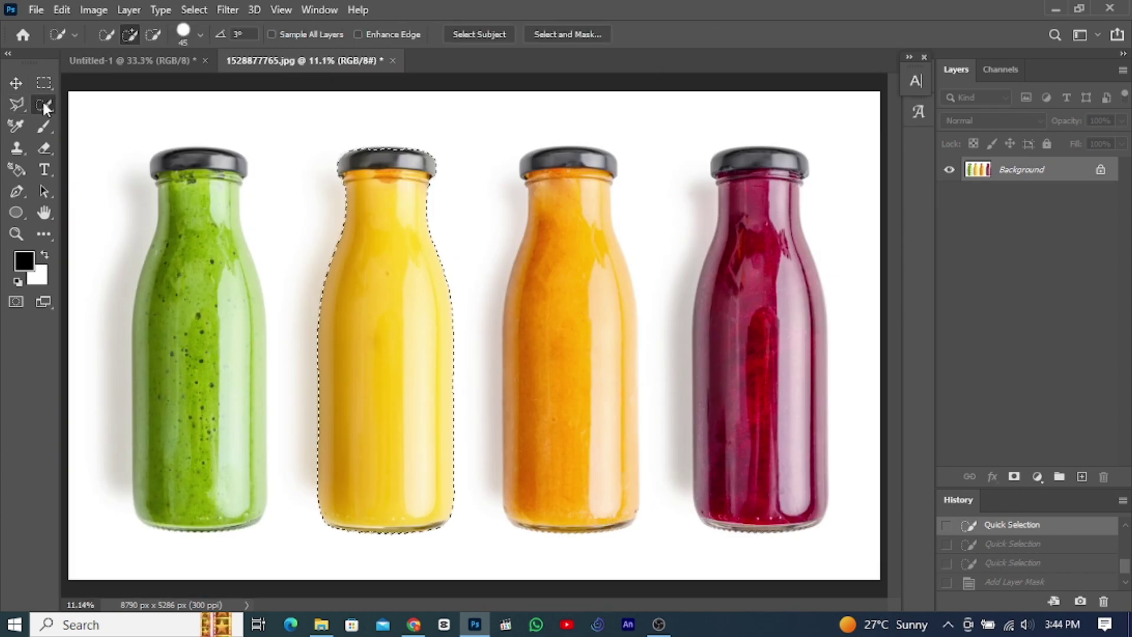
key("ctrl+d")
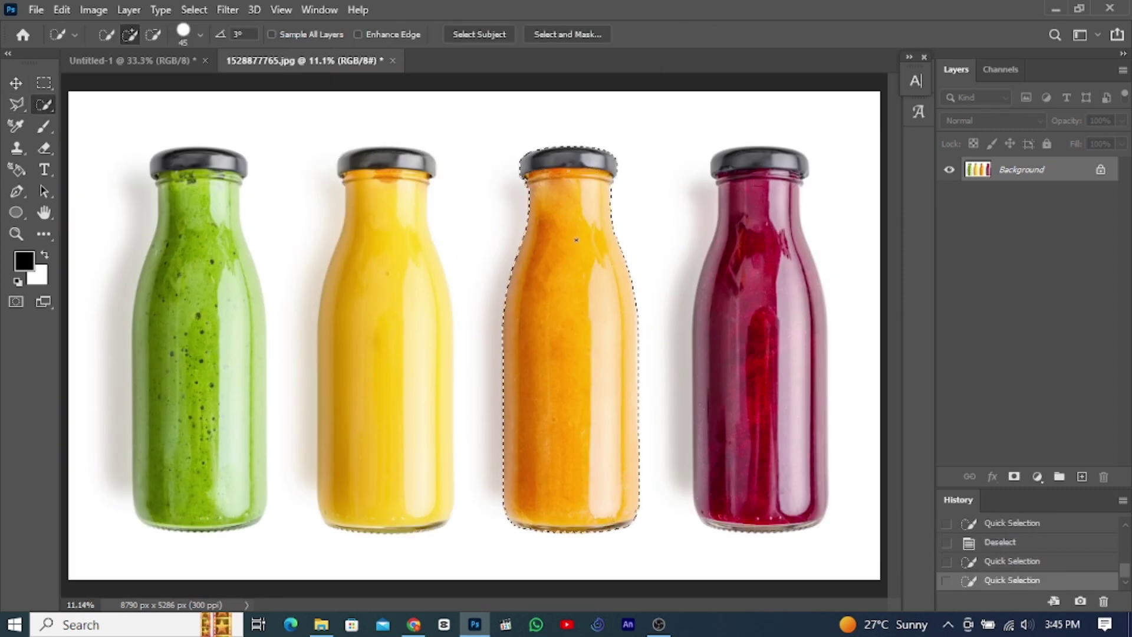
left_click(1013, 477)
left_click(173, 60)
Step: In the Asset 1 copy contents, hide the yellow bottle and paste in the masked orange bottle
double_click(979, 200)
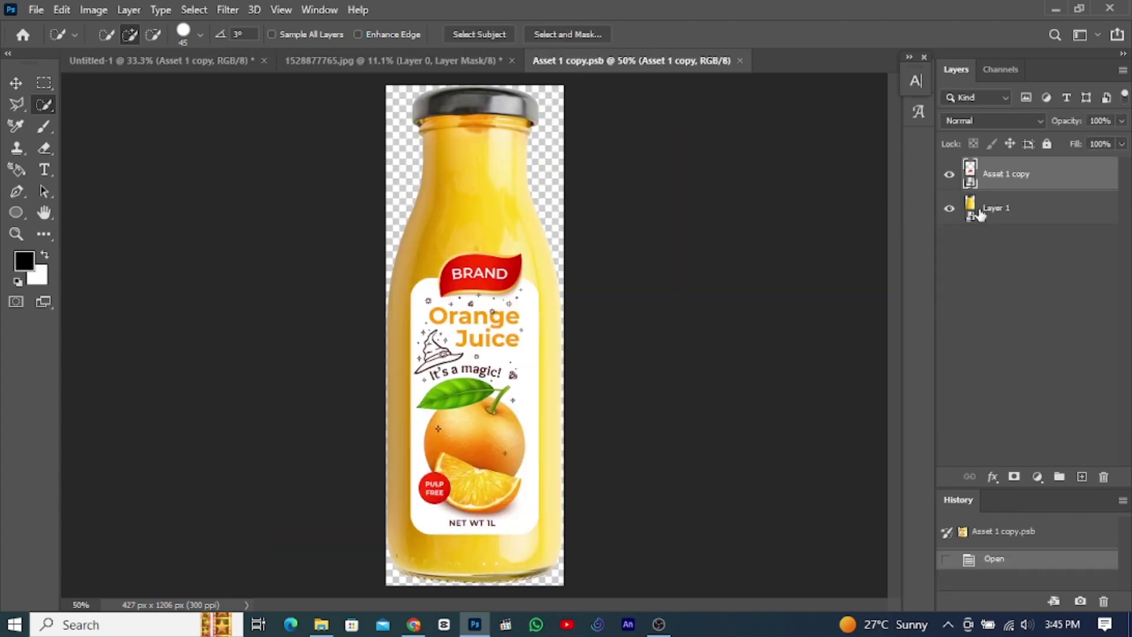
left_click(950, 207)
key("ctrl+shift+Tab")
key("ctrl+Tab")
key("ctrl+v")
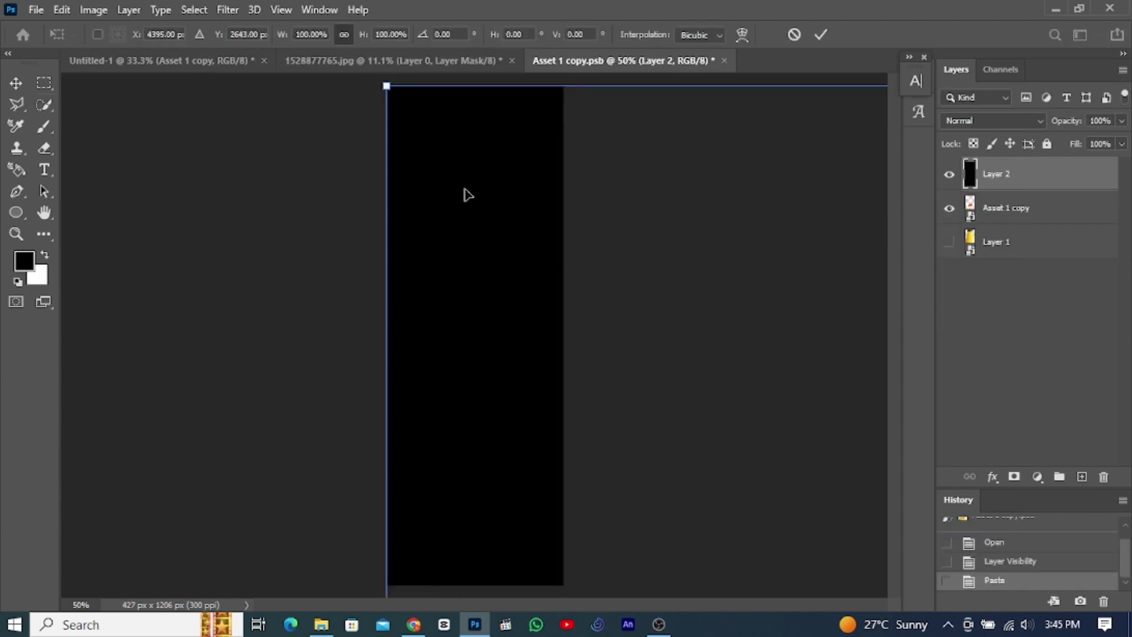
key("ctrl+shift+Tab")
key("ctrl+c")
key("ctrl+Tab")
key("ctrl+z")
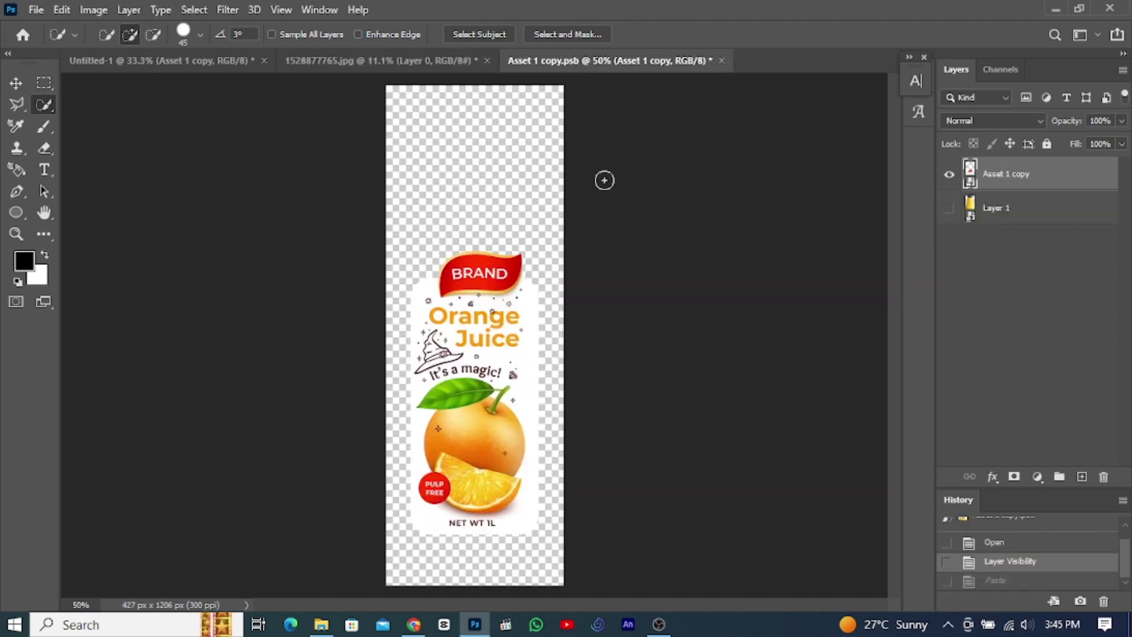
key("ctrl+v")
Step: Scale the orange bottle to fill the canvas beneath the label
key("ctrl+t")
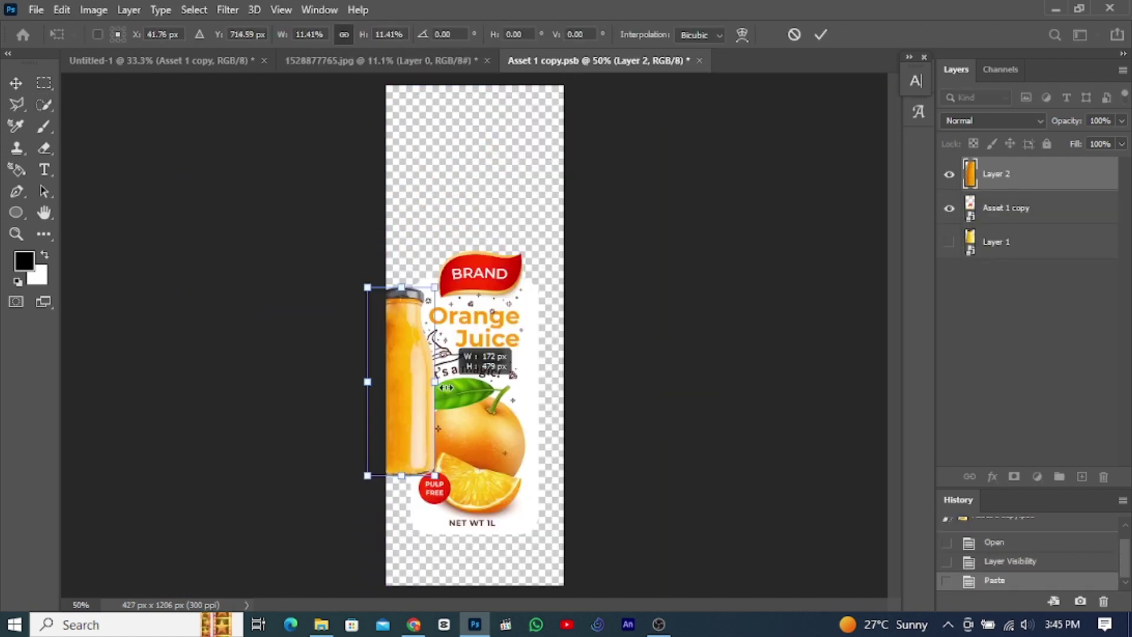
left_click_drag(694, 275, 551, 531)
left_click_drag(1012, 178, 1012, 227)
key("ctrl+t")
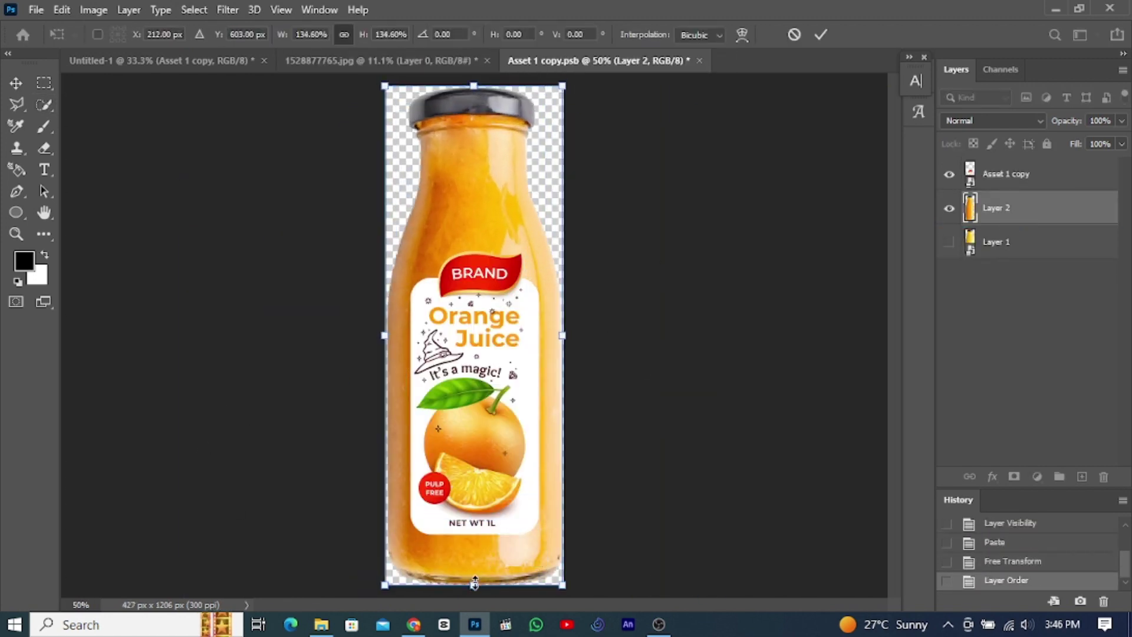
key("Return")
Step: Save and close Asset 1 copy, then add an empty layer above the bottle
key("w")
key("v")
key("ctrl+w")
left_click(493, 241)
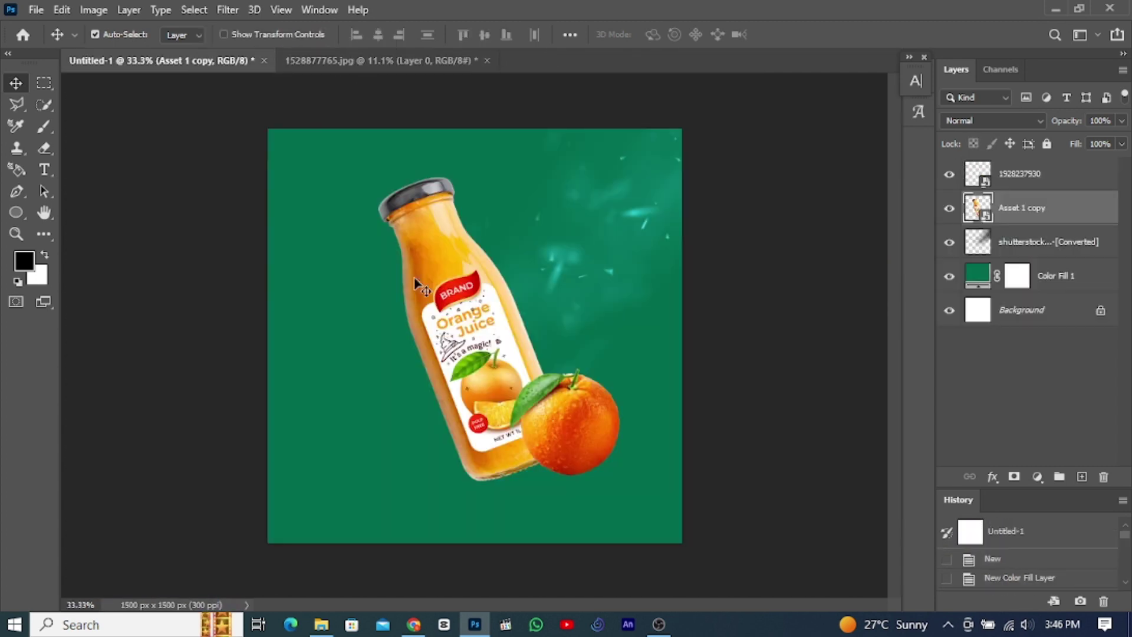
left_click(1081, 477)
mouse_move(1011, 208)
left_mouse_down()
mouse_move(1011, 259)
mouse_move(1012, 201)
left_mouse_up()
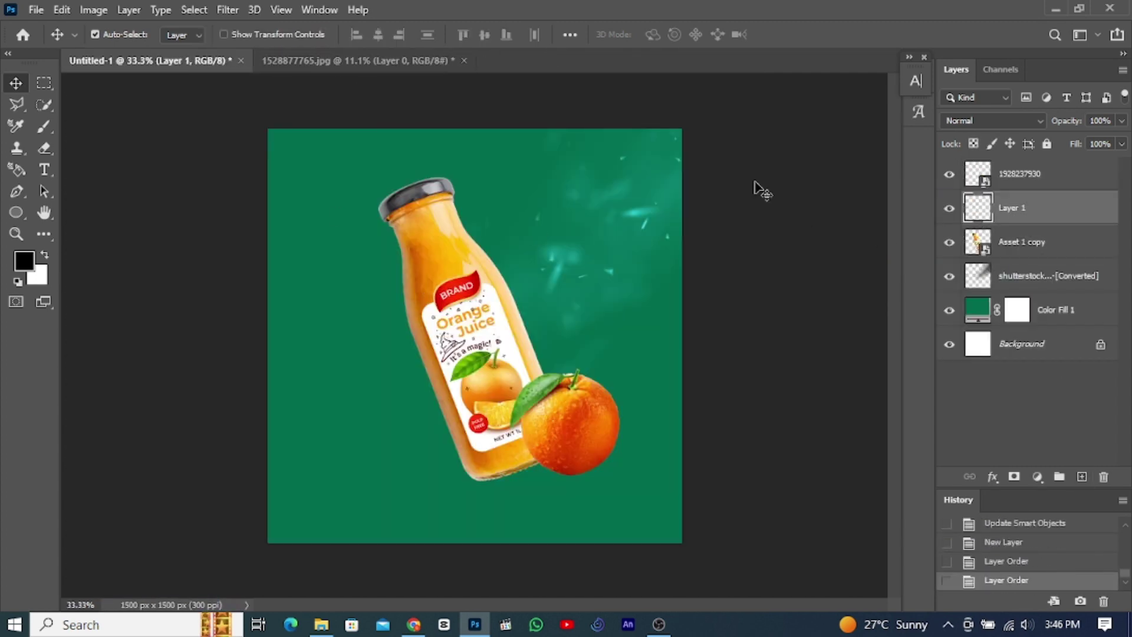
Step: Paint black shading along the bottle on a layer at 45% opacity
key("b")
left_click(120, 35)
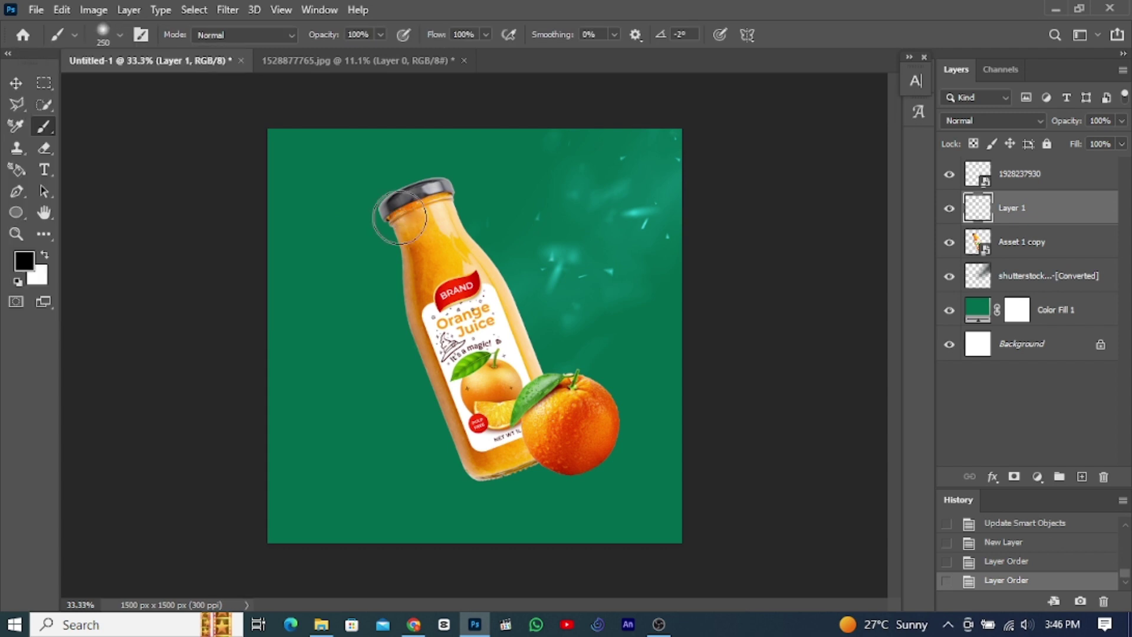
mouse_move(396, 210)
left_mouse_down()
mouse_move(454, 405)
mouse_move(513, 466)
left_mouse_up()
left_click_drag(1067, 121, 1022, 121)
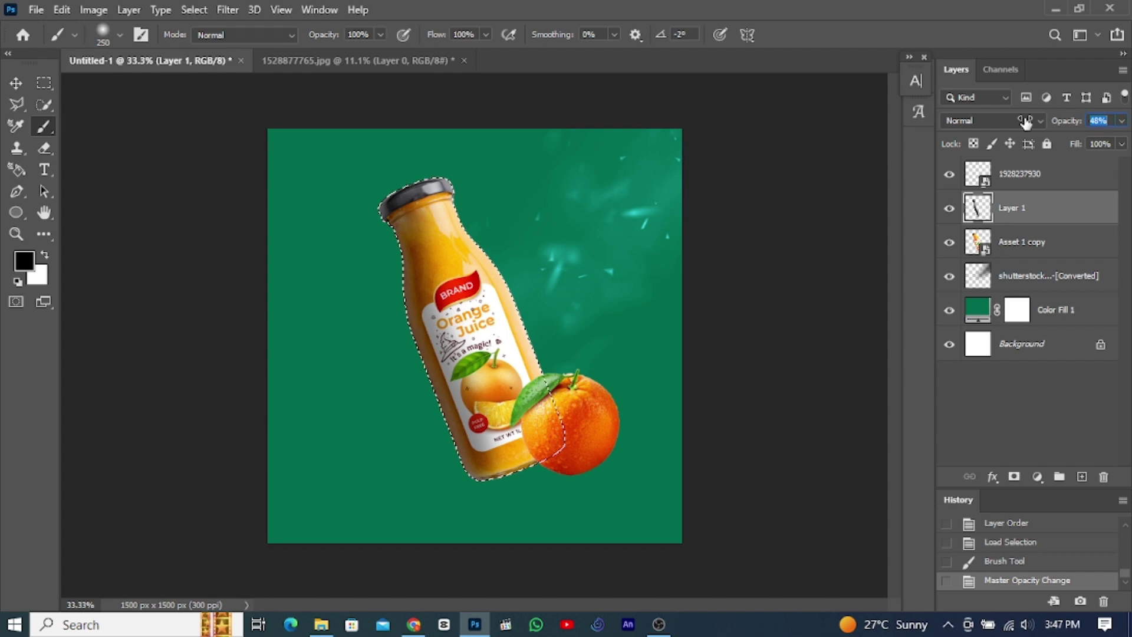
key("ctrl+d")
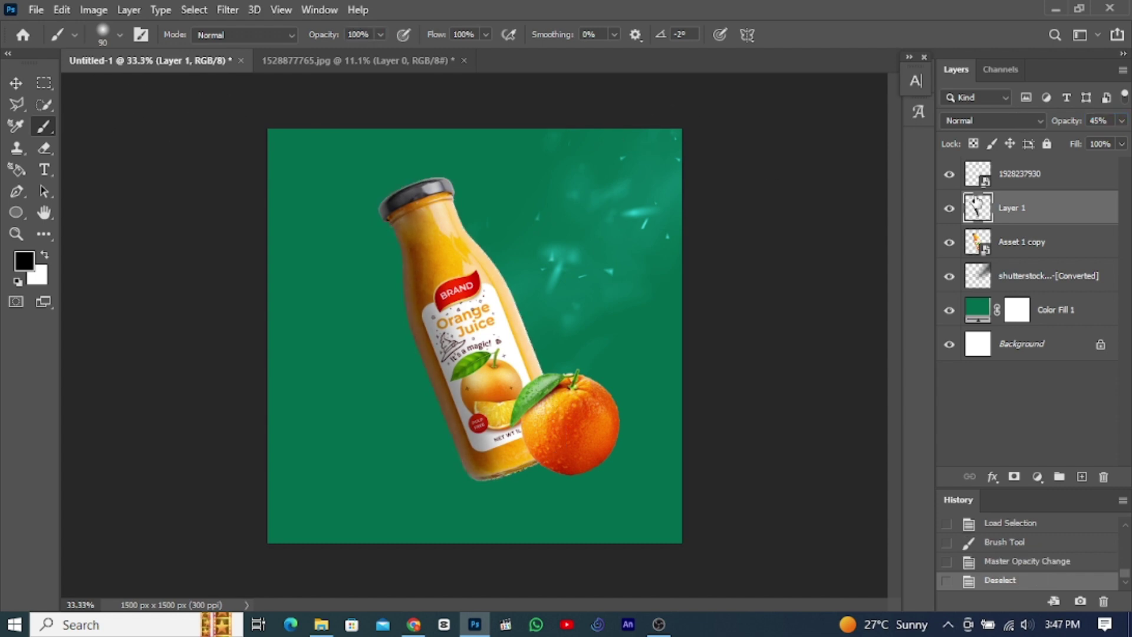
Step: Rotate the orange to about -36 degrees
key("alt+bracketright")
key("v")
key("ctrl+t")
left_click_drag(672, 424, 653, 443)
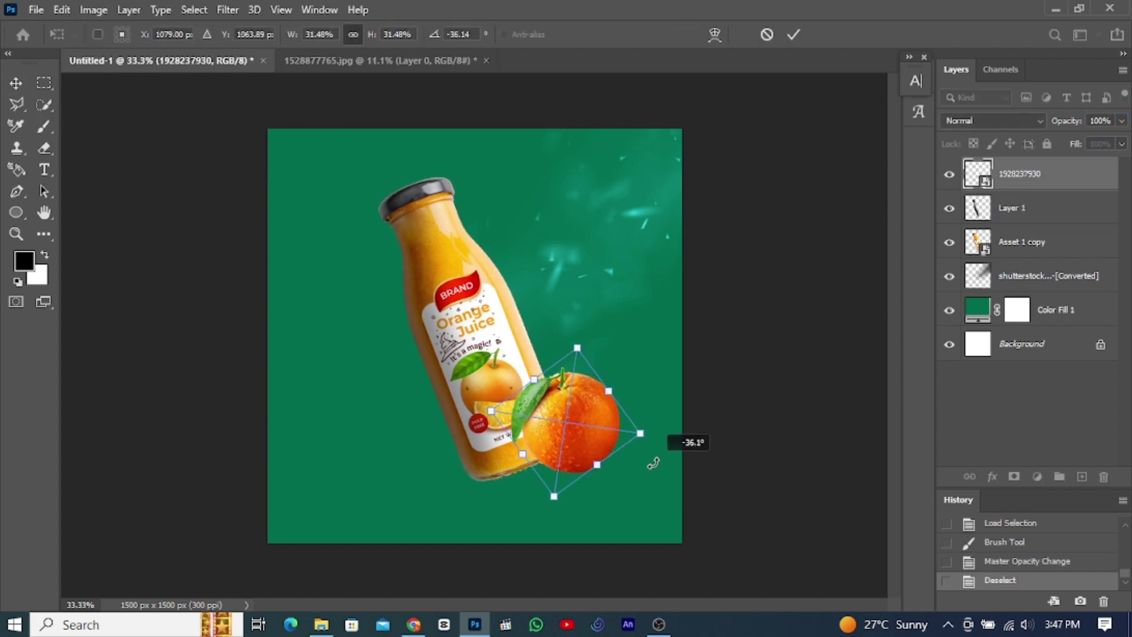
key("Return")
Step: Add a new layer above the orange for faint shading at 32%
key("ctrl+shift+alt+n")
left_click(43, 127)
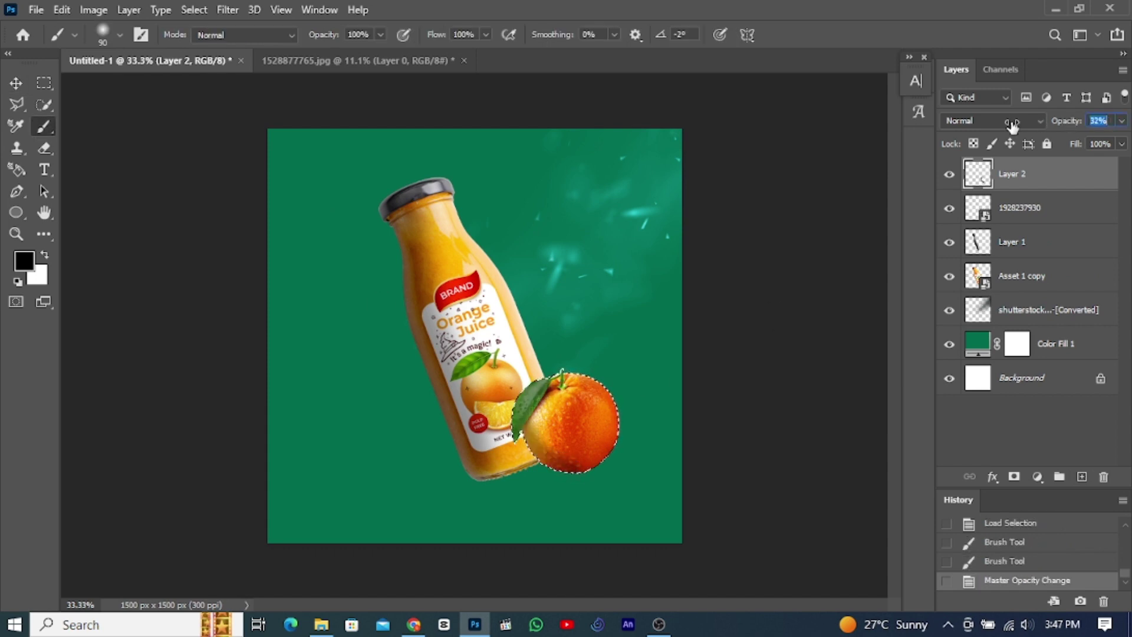
key("ctrl+d")
left_click(35, 10)
left_click(65, 339)
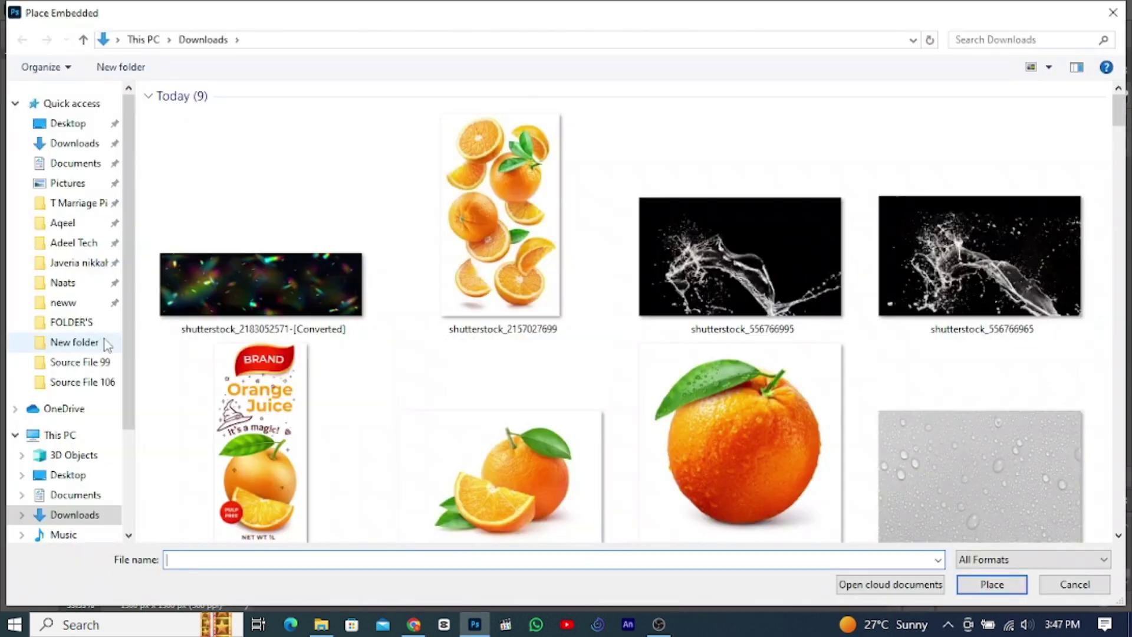
double_click(500, 472)
key("Return")
Step: Select the orange subject, mask out its white background, and convert it to a Smart Object
left_click(44, 105)
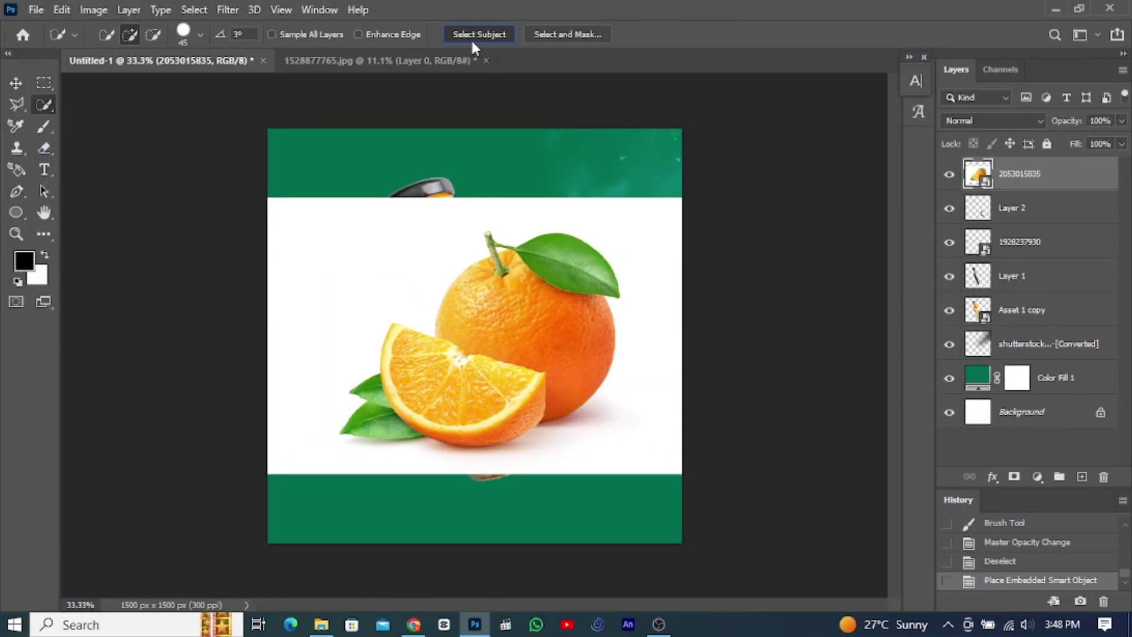
left_click(478, 34)
left_click(574, 243)
left_click(1014, 477)
right_click(1062, 174)
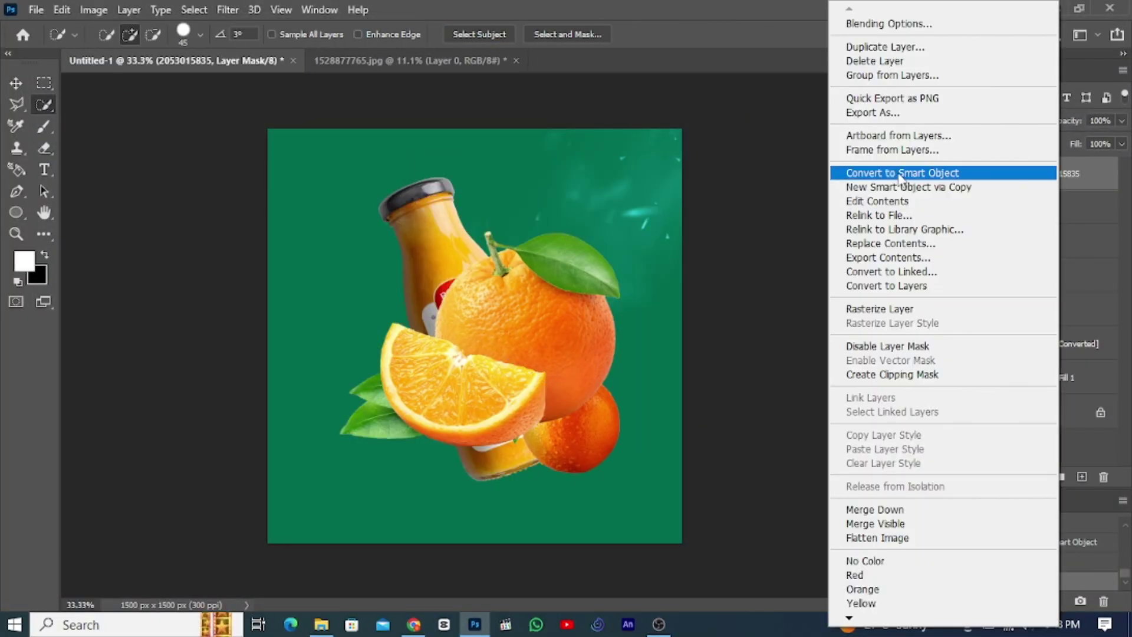
left_click(867, 172)
Step: Shrink and rotate the slice, moving its layer beneath the bottle so it sits behind the neck
key("ctrl+t")
mouse_move(493, 227)
left_mouse_down()
mouse_move(487, 355)
mouse_move(454, 173)
left_mouse_up()
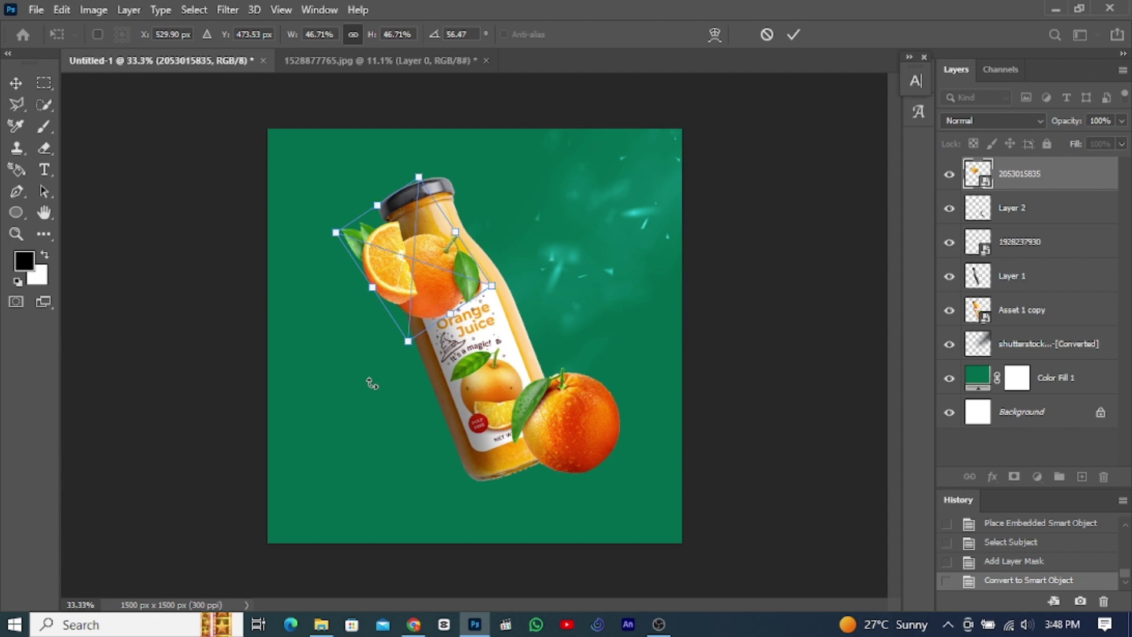
left_click(794, 34)
left_click_drag(1038, 174, 1038, 324)
key("ctrl+t")
left_click_drag(371, 254, 347, 307)
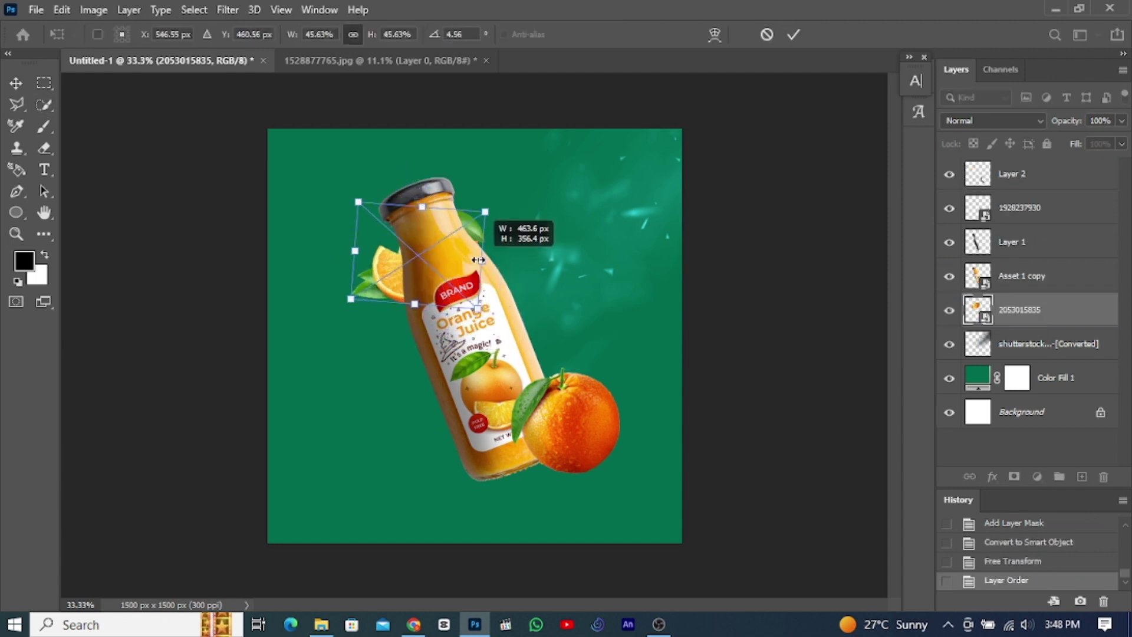
left_click_drag(417, 258, 413, 262)
key("Return")
Step: Nudge the orange slice slightly right behind the bottle neck
key("w")
key("ctrl+t")
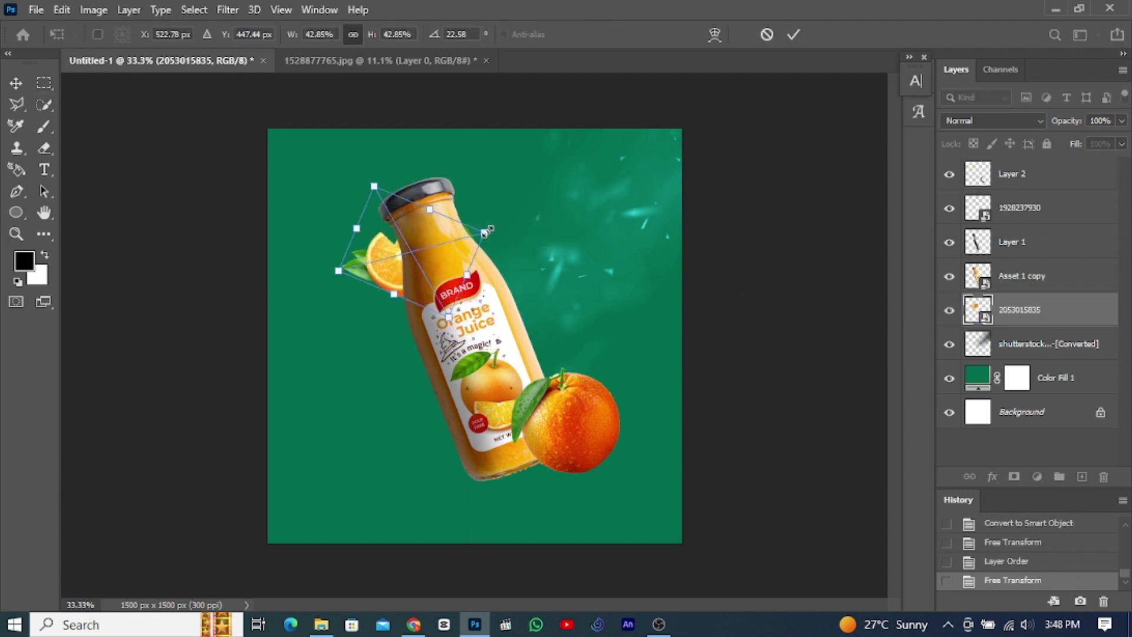
key("Return")
key("v")
key("shift+Right")
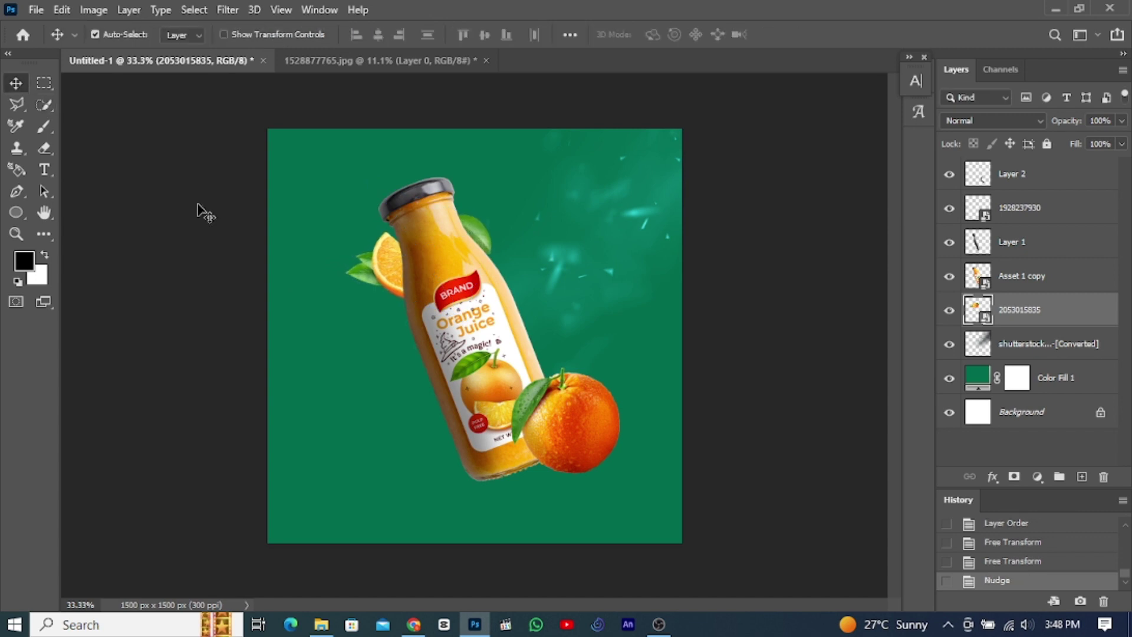
Step: Paint faint 15% shading on a new Layer 3 above the slice, then reopen Place Embedded
left_click(1082, 476)
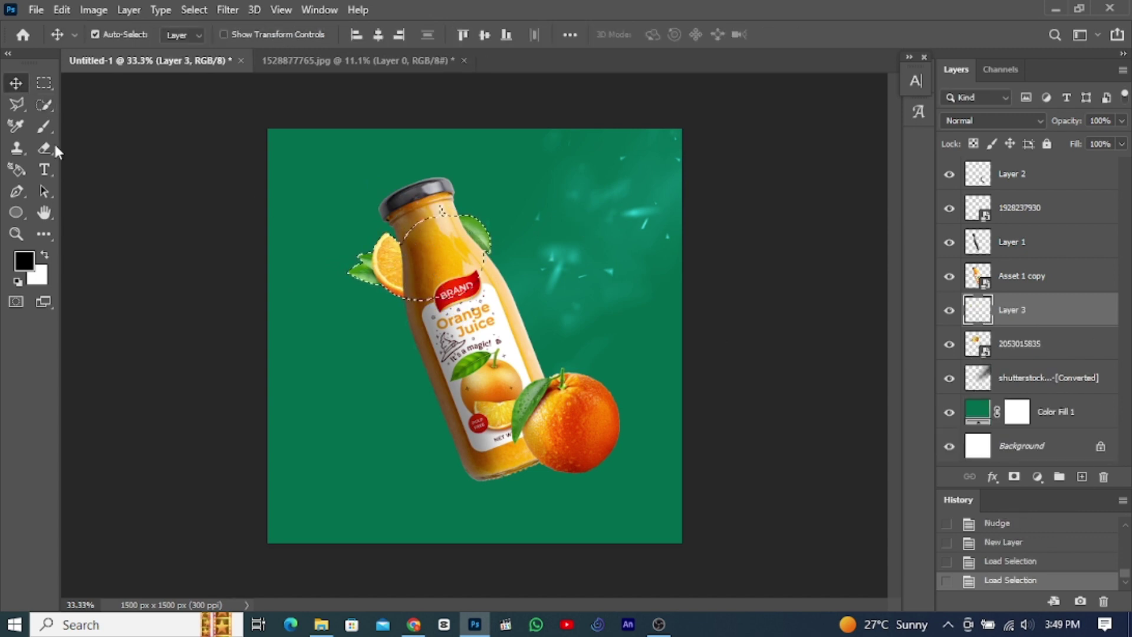
left_click(44, 126)
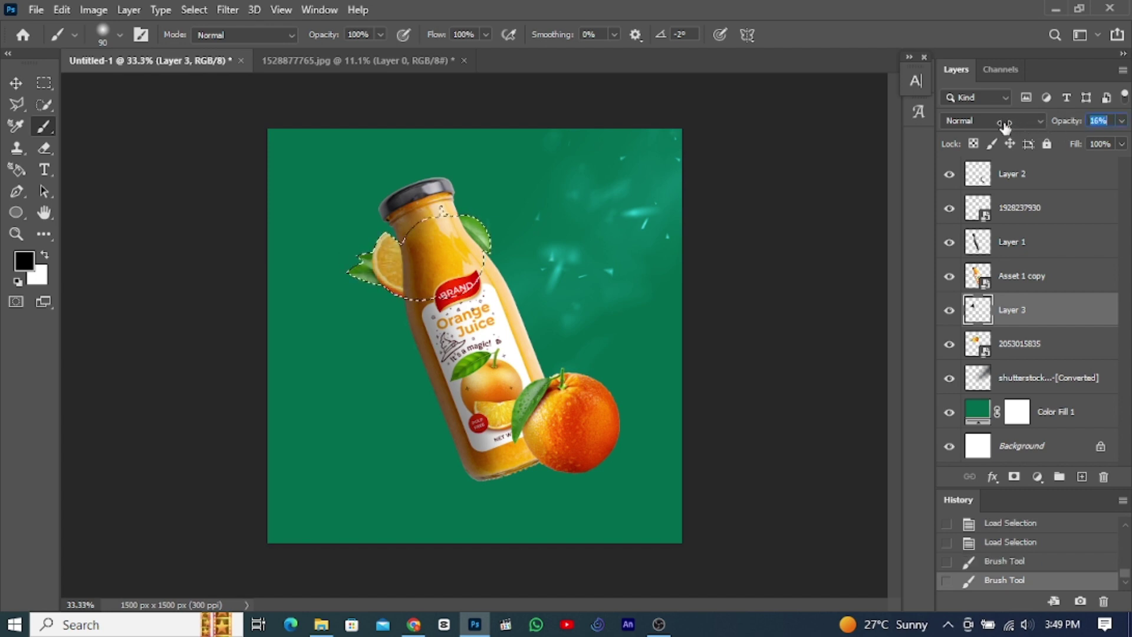
left_click(20, 84)
key("alt+period")
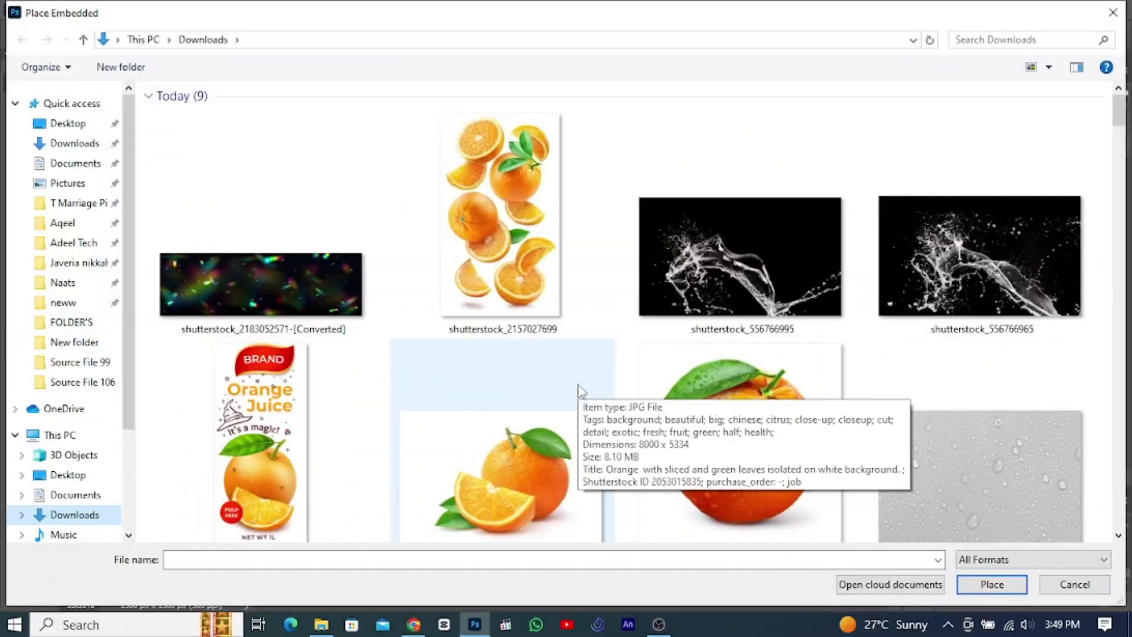
Step: Place the scattered-oranges photo, mask it to one orange and slice, and make it a Smart Object
double_click(492, 254)
left_click(44, 104)
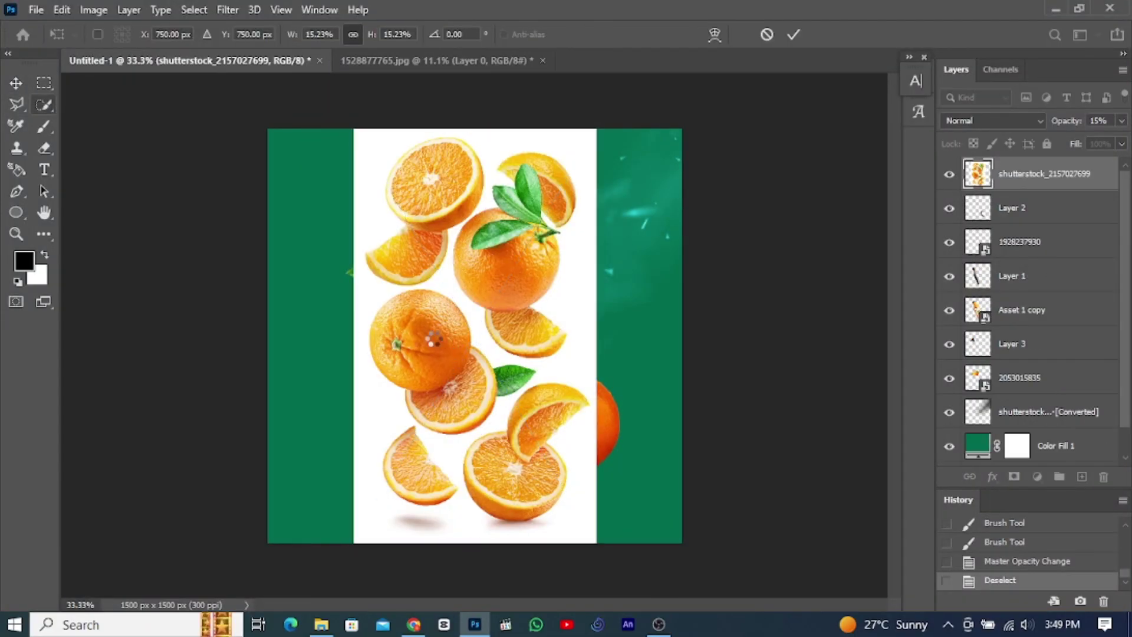
left_click(378, 332)
left_click(1015, 476)
right_click(1052, 175)
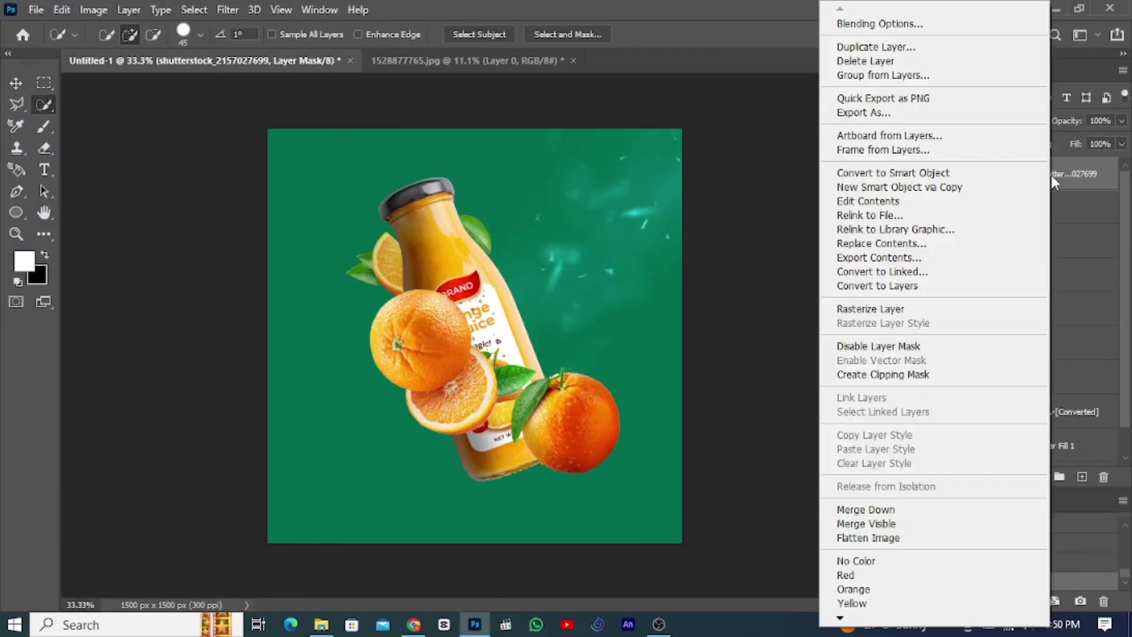
left_click(867, 218)
Step: Move the oranges down to the bottle's base and rotate them about 14 degrees
key("ctrl+t")
left_click_drag(405, 360, 460, 449)
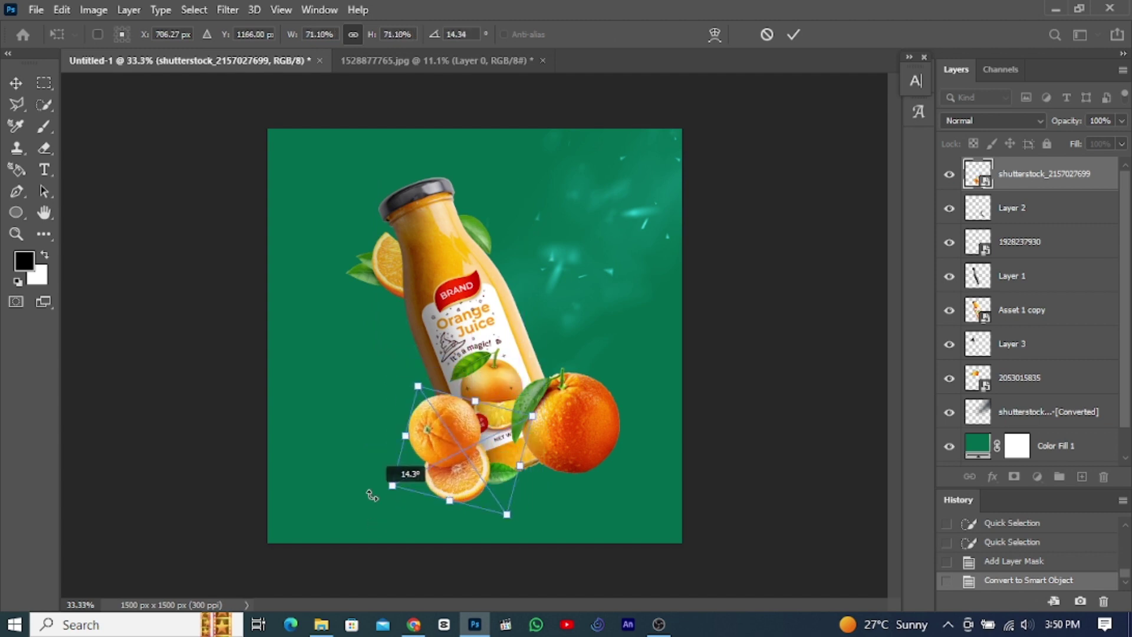
left_click_drag(372, 496, 419, 448)
key("Return")
key("v")
key("Right")
Step: Shrink the large right orange, merge it with its shading into one Smart Object, and rotate it about -10 degrees
left_click(515, 411)
left_click_drag(519, 407, 538, 386)
key("Return")
left_click(1012, 207, "ctrl")
right_click(1026, 207)
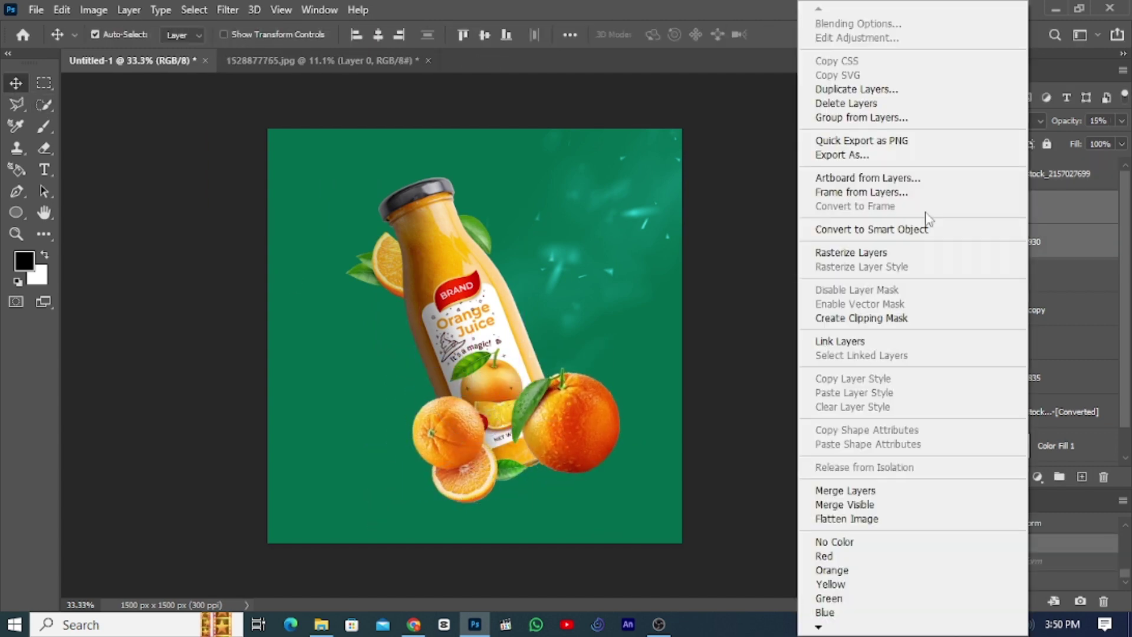
left_click(956, 236)
key("ctrl+t")
left_click_drag(514, 491, 530, 501)
key("Return")
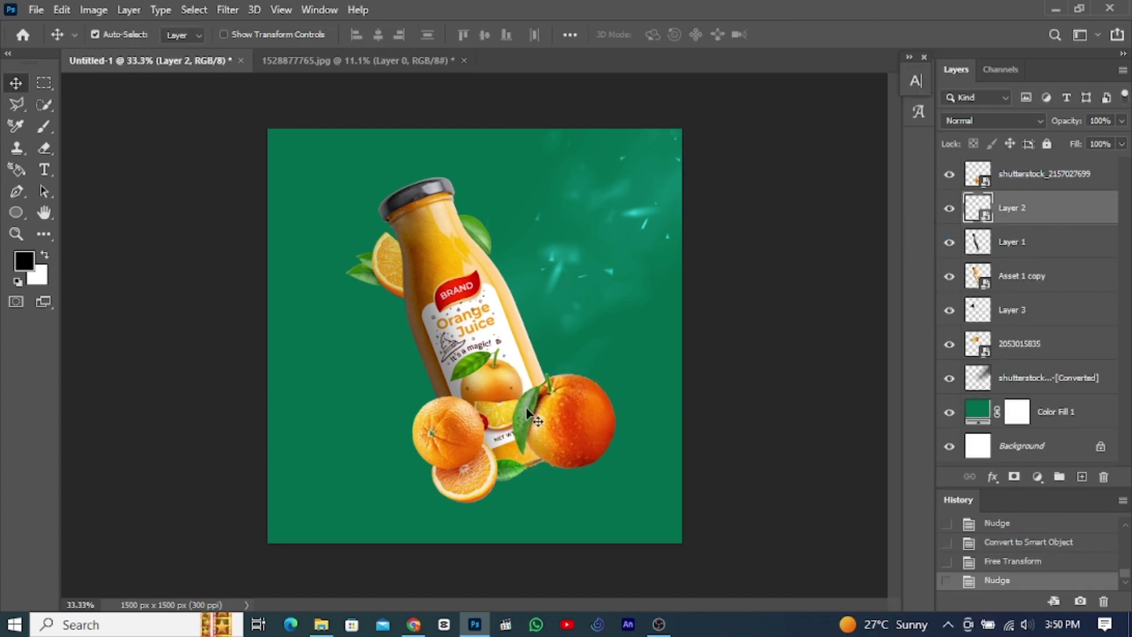
Step: Apply a Camera Raw Filter to the scattered-oranges smart object layer
left_click(448, 442)
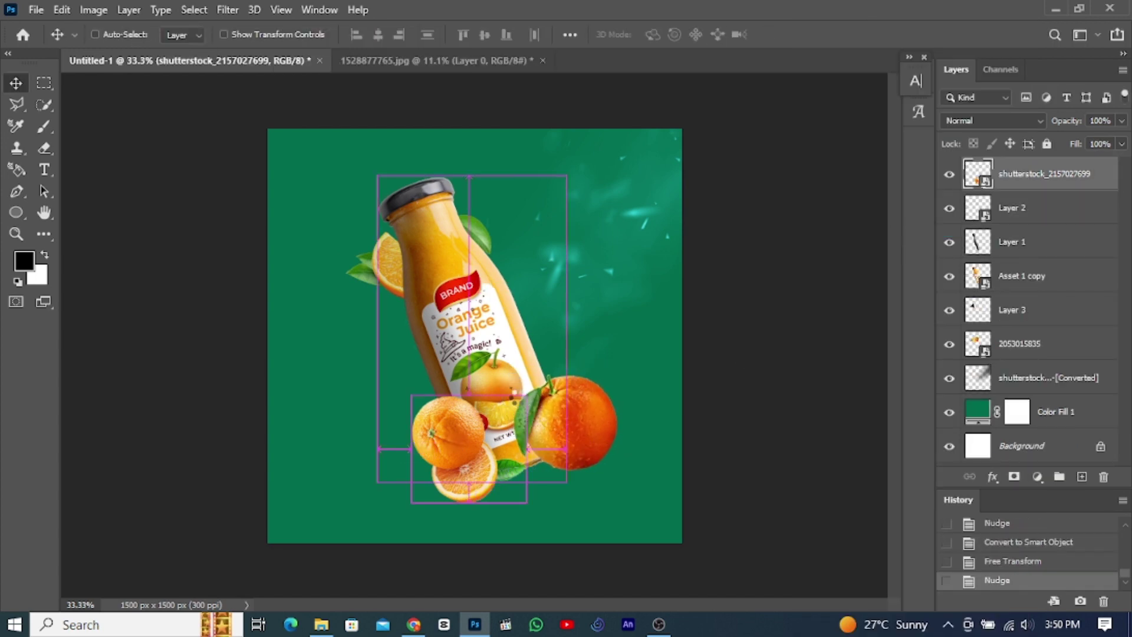
key("shift+ctrl+a")
key("Return")
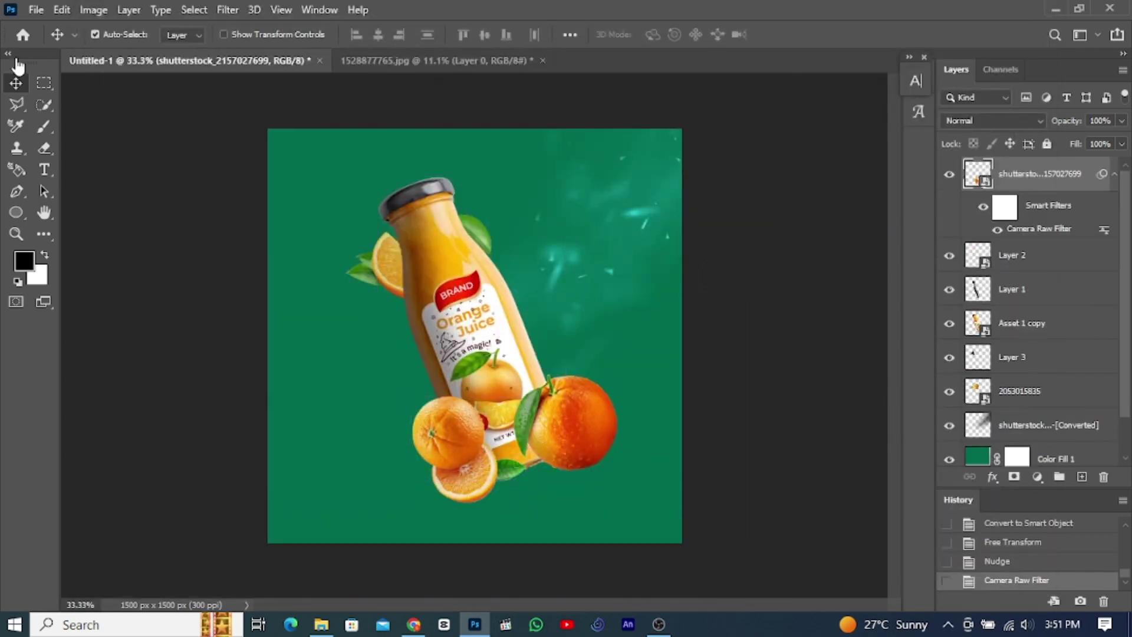
left_click(36, 9)
left_click(82, 337)
Step: Scale, rotate and position the water drops image to cover the tilted bottle
scroll(1122, 152, "down", 5)
scroll(1123, 152, "down", 5)
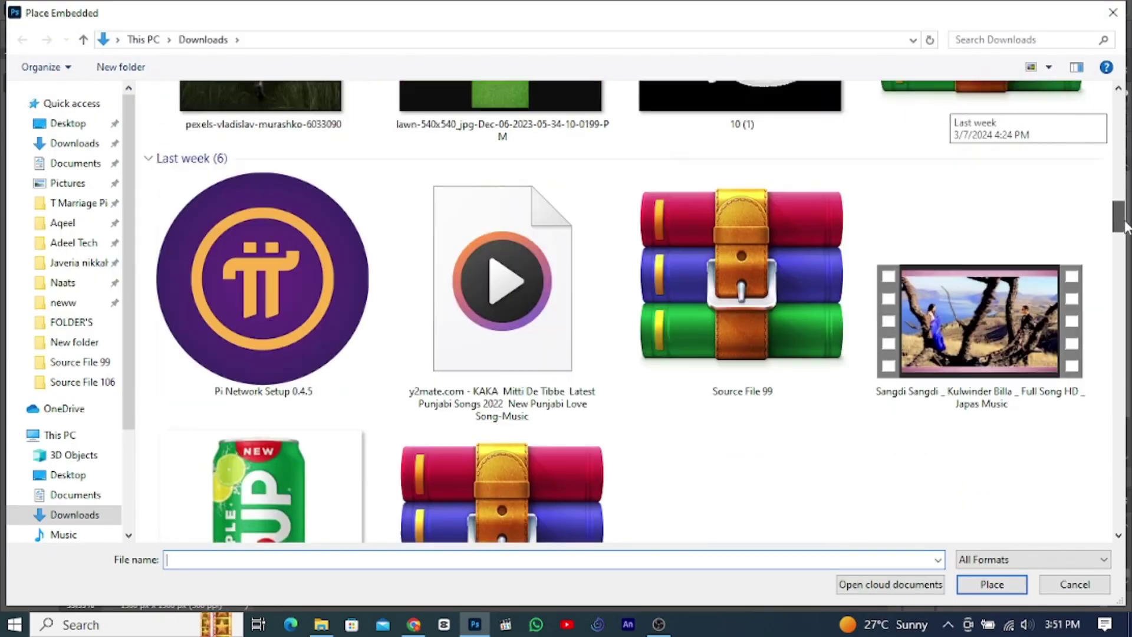
scroll(1123, 152, "down", 5)
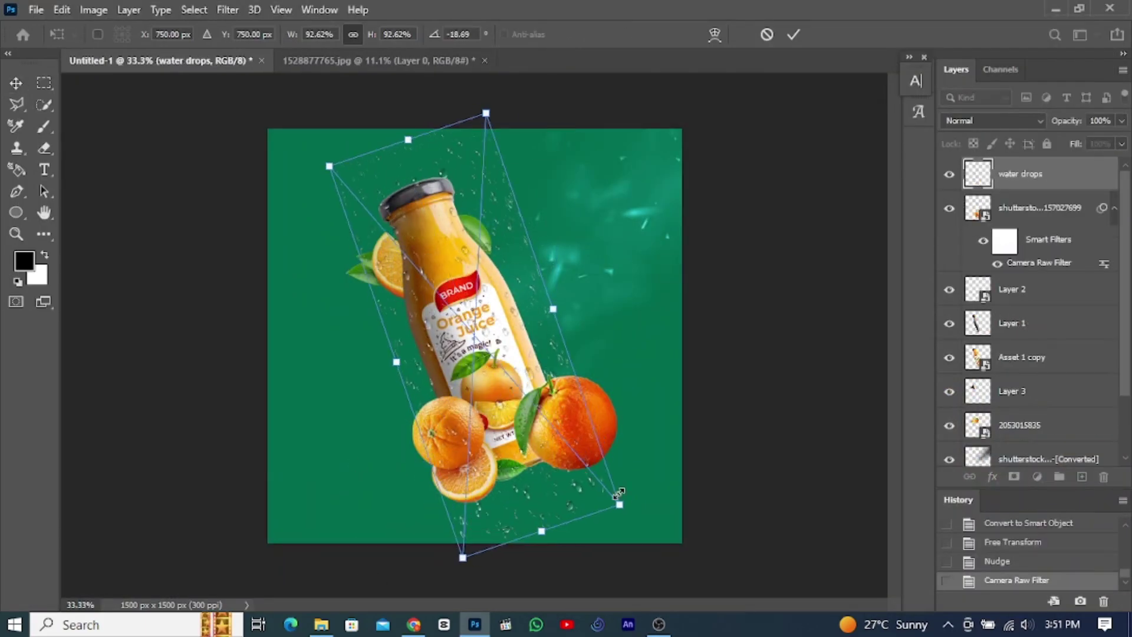
mouse_move(619, 492)
left_mouse_down()
mouse_move(444, 331)
mouse_move(429, 287)
left_mouse_up()
left_click_drag(550, 409, 546, 420)
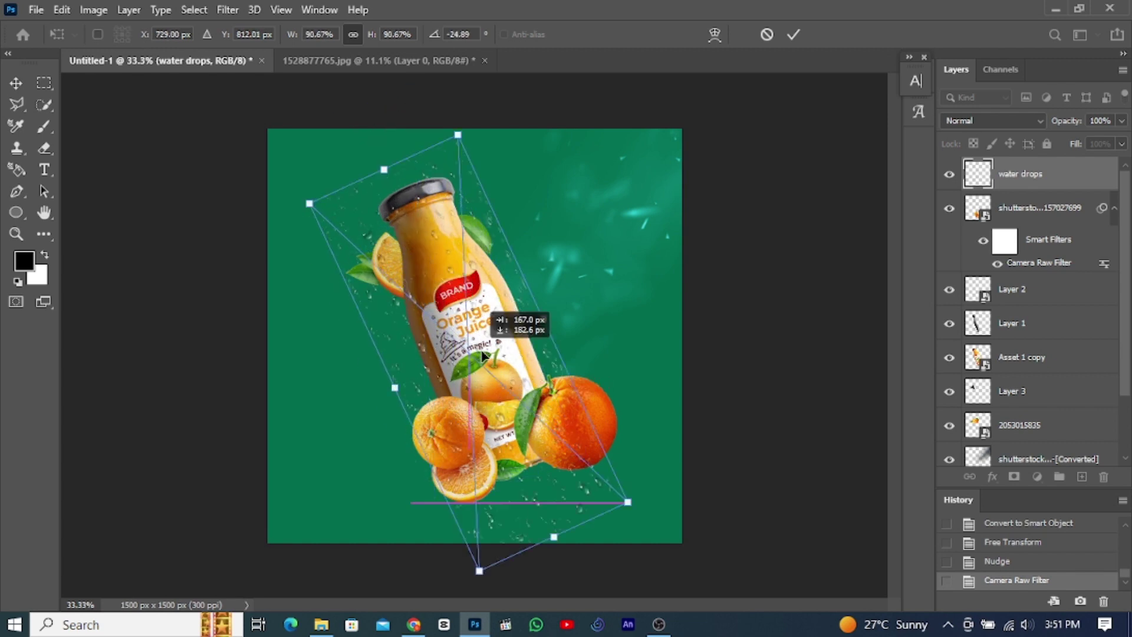
left_click_drag(443, 428, 473, 546)
left_click_drag(413, 331, 404, 358)
left_click_drag(520, 303, 529, 303)
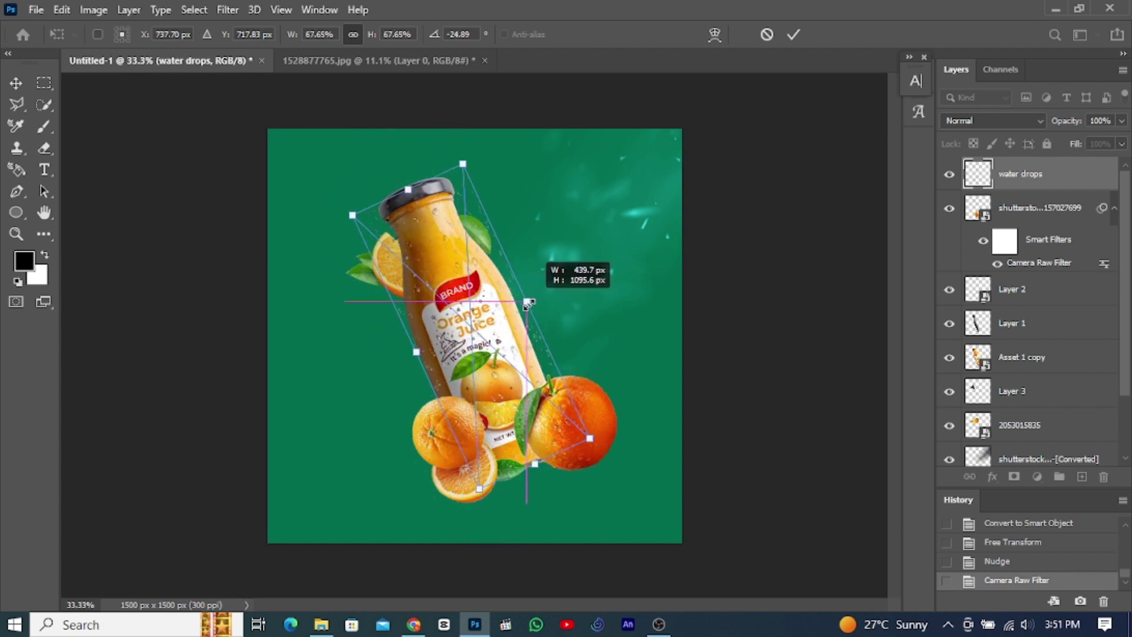
left_click(795, 35)
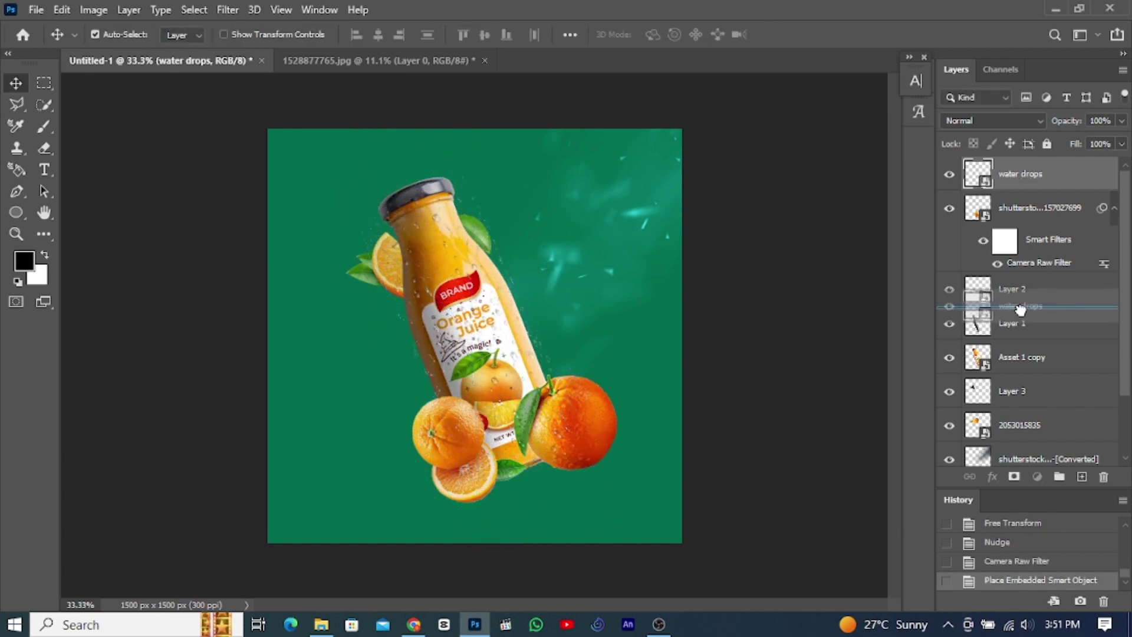
Step: Move the water drops below Layer 2, rasterize it, and set up a smaller eraser zoomed on the bottle
left_click_drag(1026, 173, 1023, 318)
right_click(1044, 298)
left_click(885, 277)
key("e")
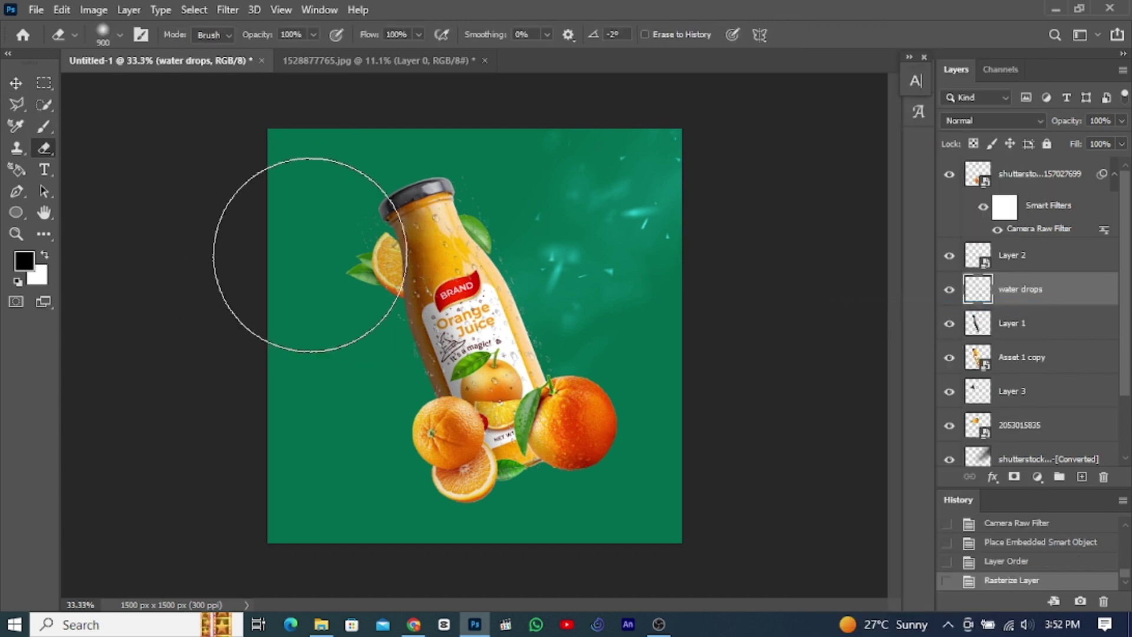
left_click(120, 35)
left_click(291, 169)
key("ctrl+plus")
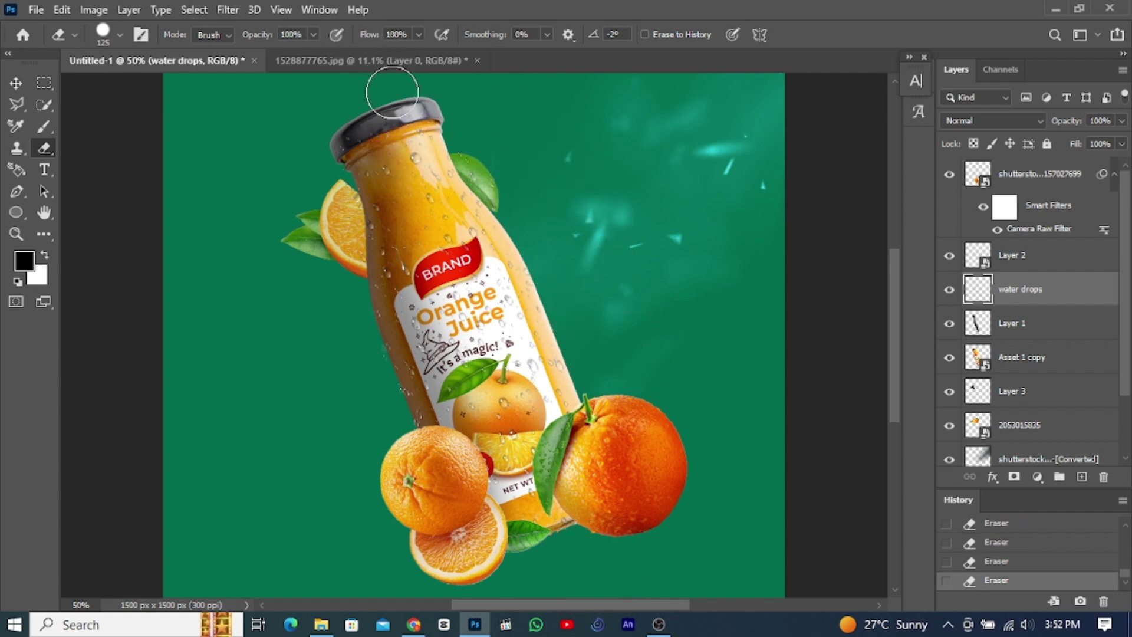
left_click(34, 12)
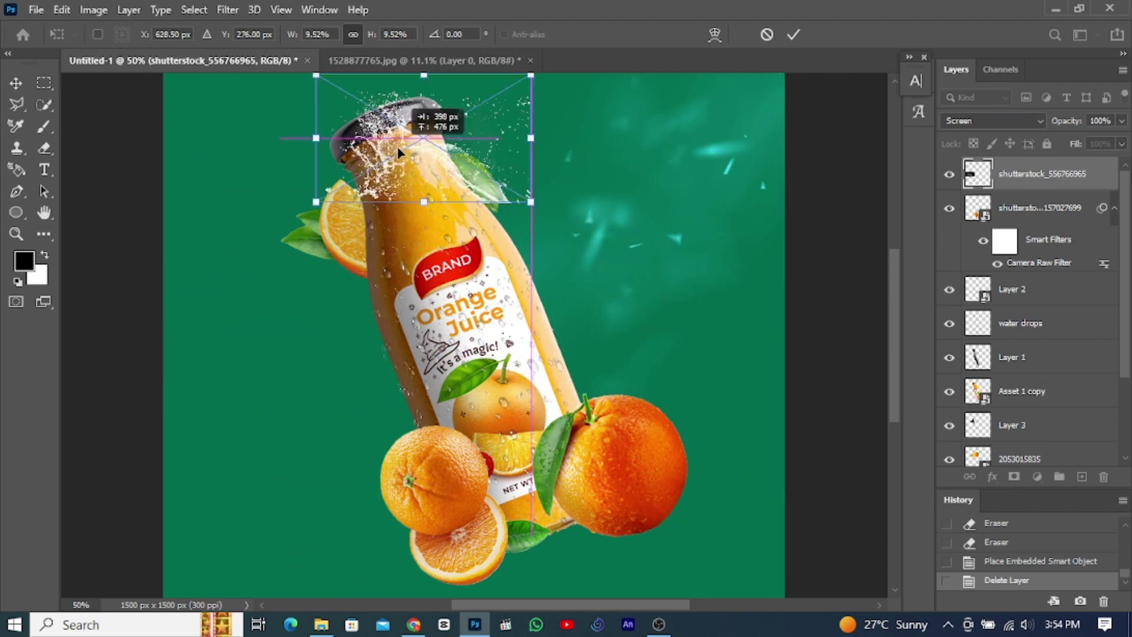
Step: Move, rotate and enlarge the water splash onto the bottle cap
mouse_move(431, 133)
left_mouse_down()
mouse_move(454, 127)
mouse_move(424, 177)
left_mouse_up()
left_click_drag(472, 118, 510, 112)
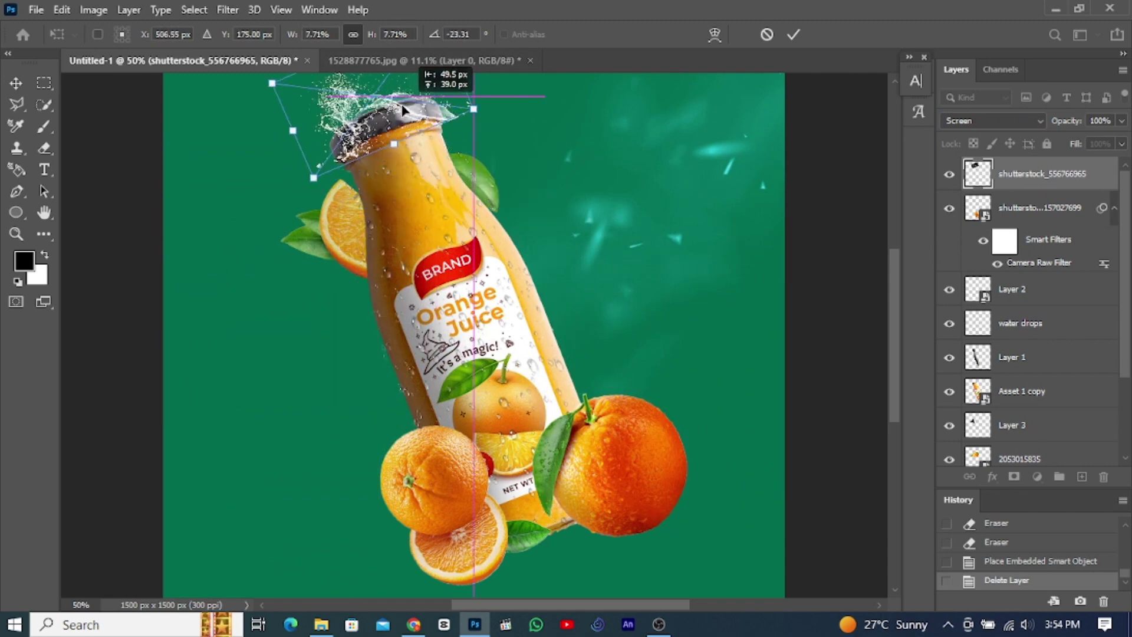
left_click_drag(448, 95, 396, 104)
key("Return")
key("ctrl+0")
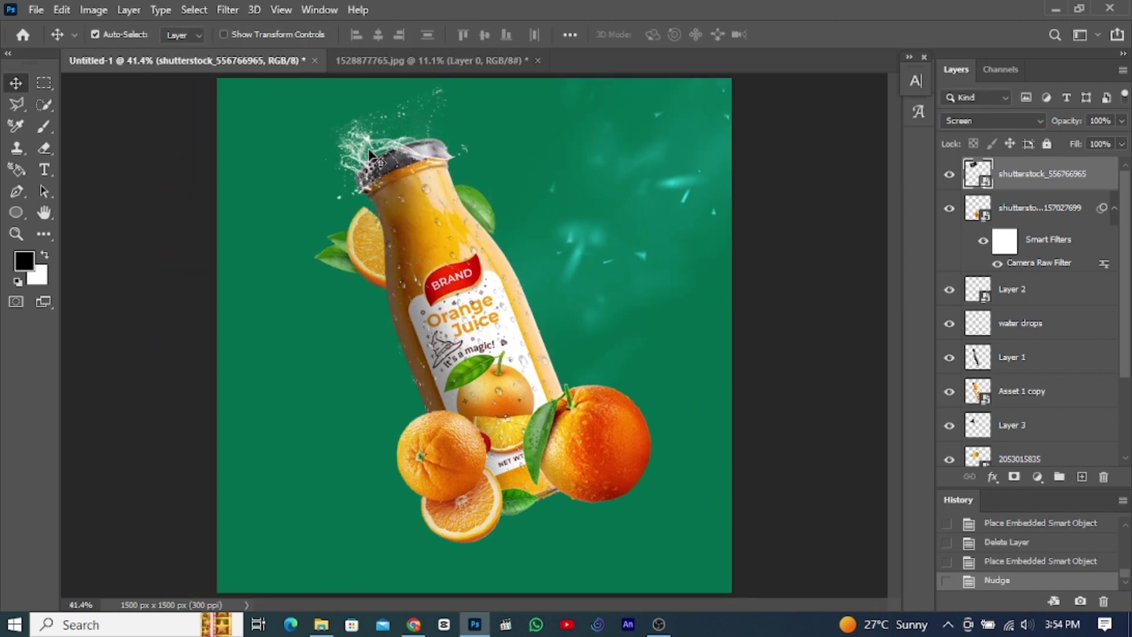
Step: Colorize the splash teal with Hue/Saturation and shift it slightly on the cap
key("ctrl+u")
left_click(947, 339)
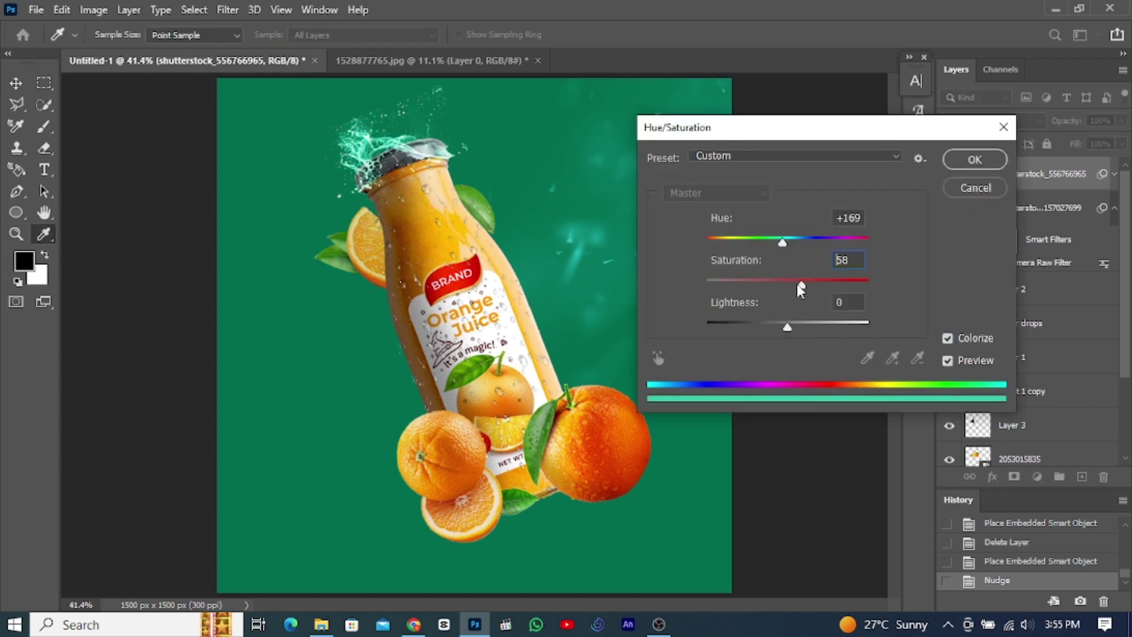
left_click(958, 168)
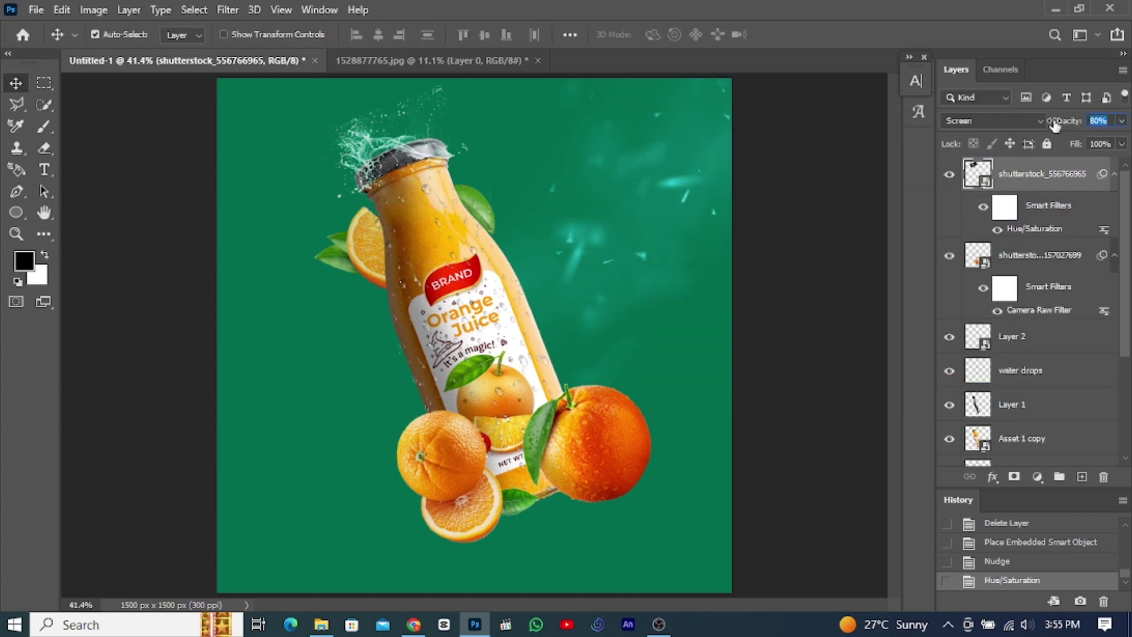
type("100")
key("ctrl+t")
key("Return")
left_click_drag(382, 159, 389, 152)
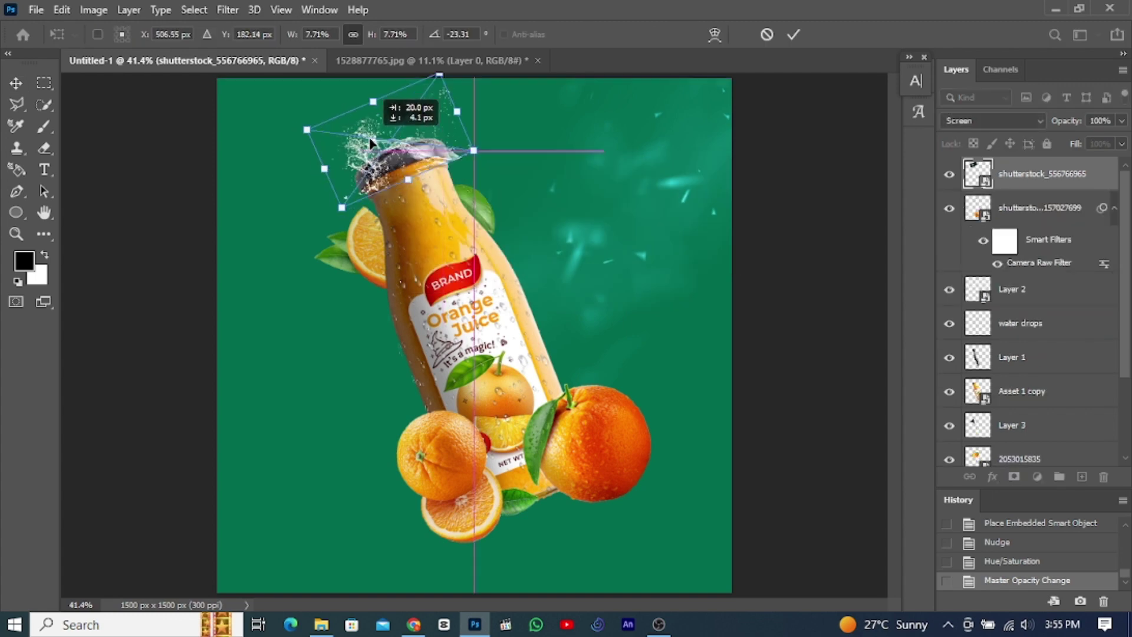
Step: Rasterize the splash layer and erase stray spray above the cap with a soft eraser
key("Return")
left_click(44, 149)
right_click(1050, 174)
left_click(873, 307)
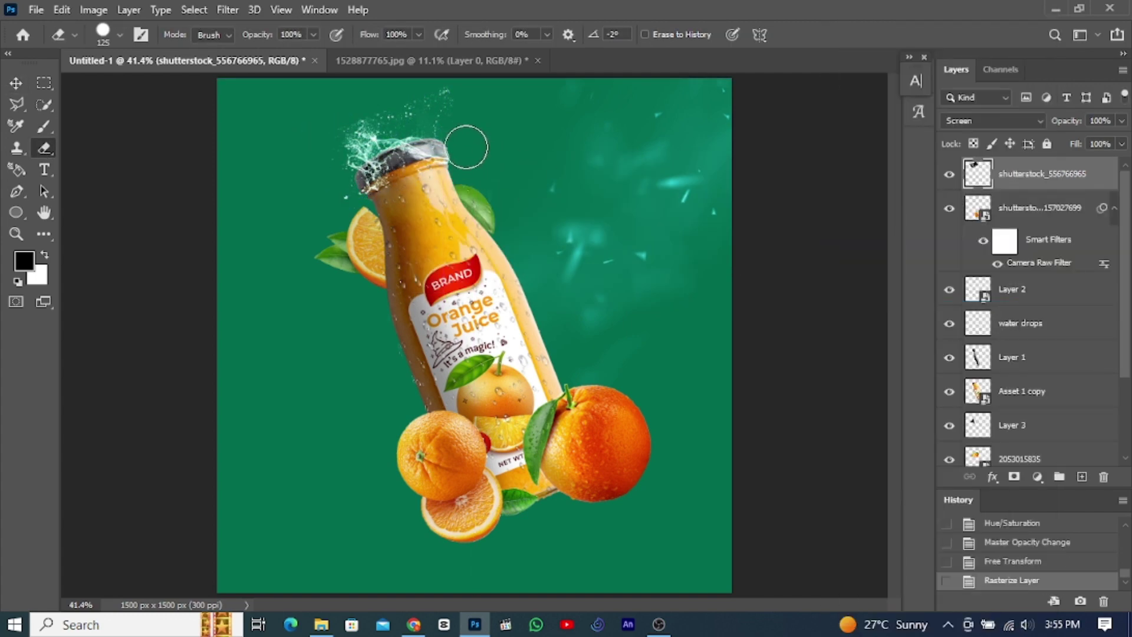
key("ctrl+z")
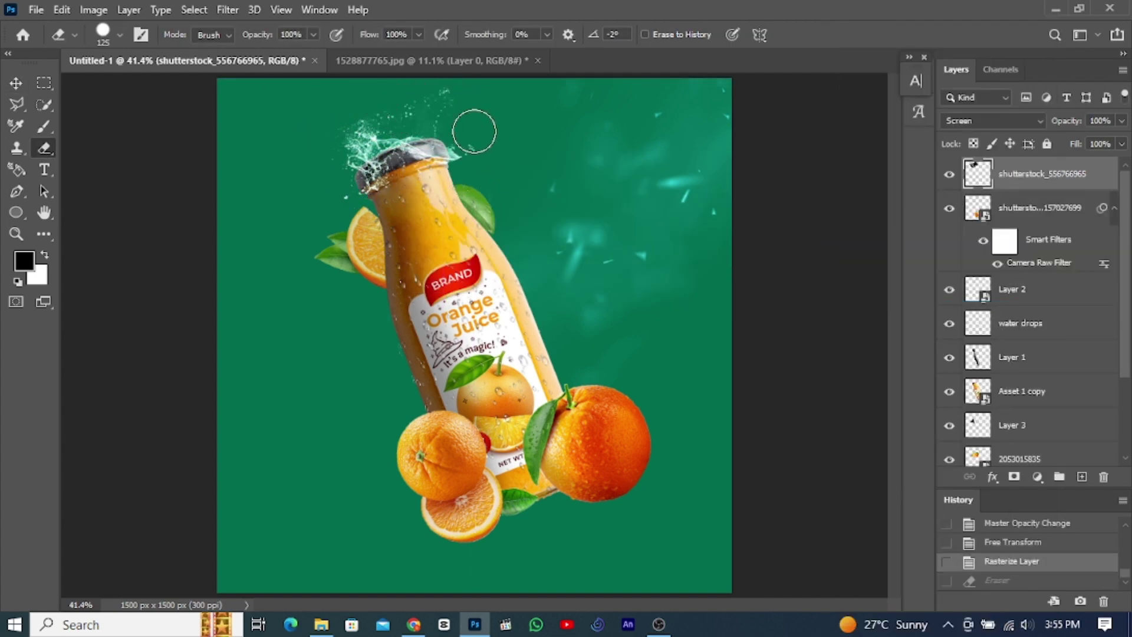
left_click(469, 154)
right_click(222, 73)
left_click_drag(100, 121, 86, 121)
key("Return")
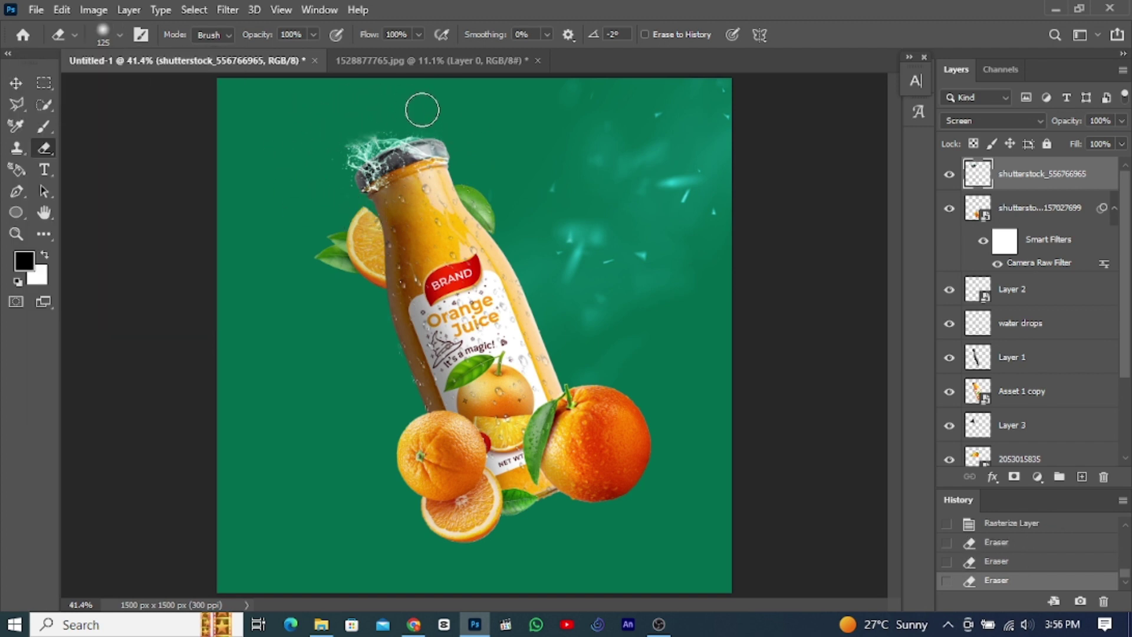
Step: Embed the second water splash image and set its blend mode to Screen
left_click(36, 9)
left_click(89, 337)
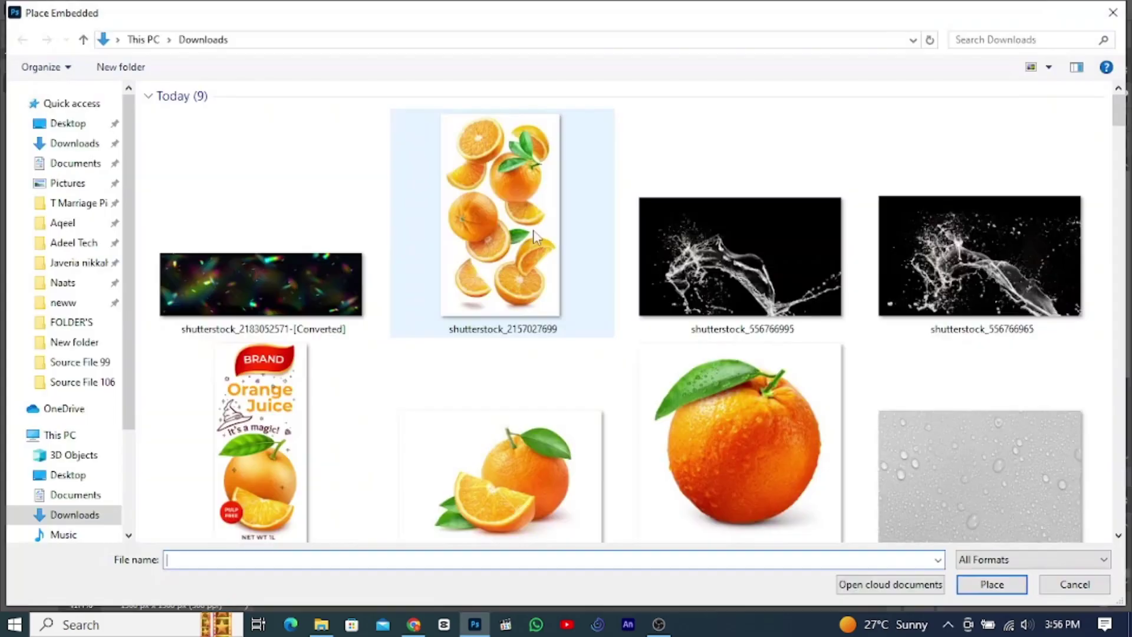
double_click(779, 254)
left_click(993, 121)
left_click(954, 259)
Step: Shrink, rotate and position the splash along the bottle's right side above the large orange
left_click_drag(731, 486, 542, 384)
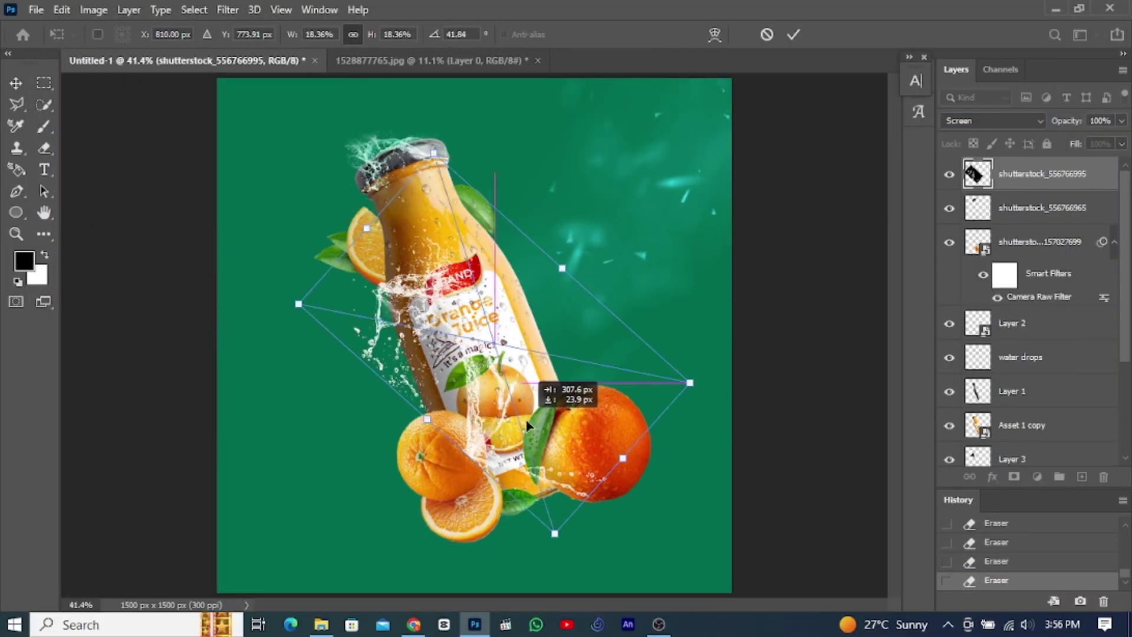
mouse_move(775, 301)
left_mouse_down()
mouse_move(666, 352)
mouse_move(679, 371)
mouse_move(661, 353)
left_mouse_up()
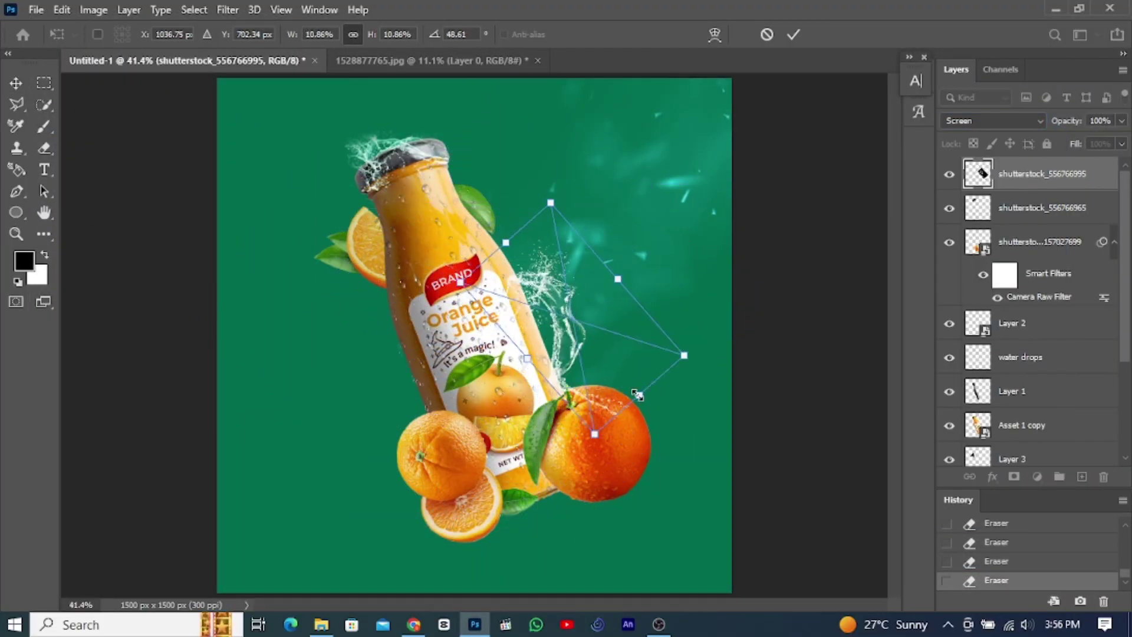
left_click_drag(575, 366, 599, 371)
left_click(793, 36)
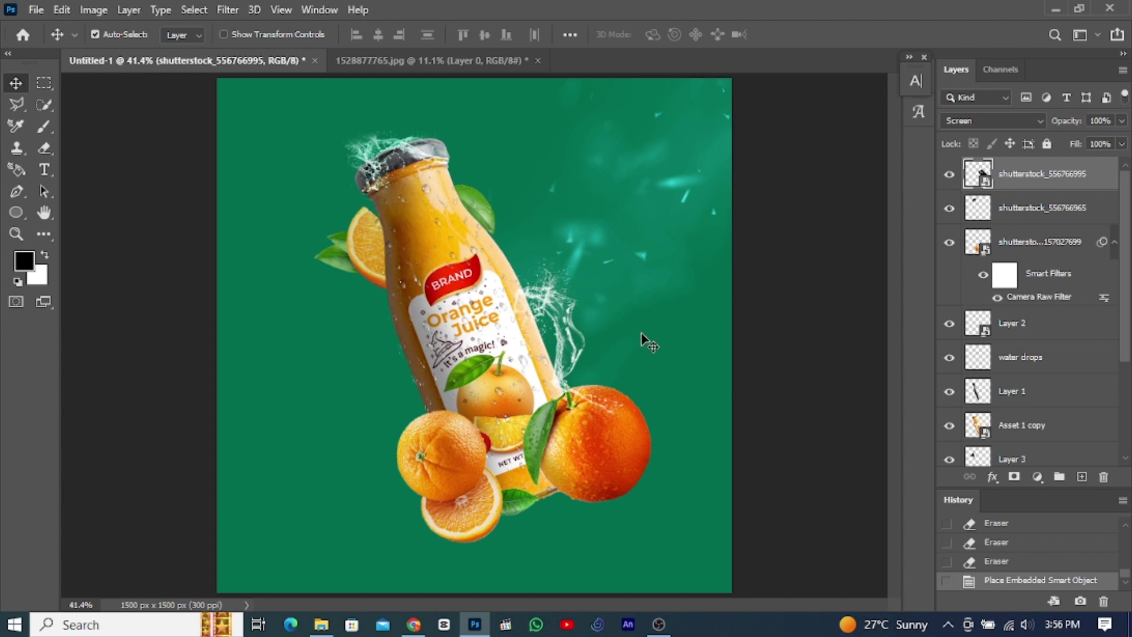
key("ctrl+t")
left_click_drag(632, 412, 606, 431)
mouse_move(543, 328)
left_mouse_down()
mouse_move(459, 272)
mouse_move(518, 350)
left_mouse_up()
key("Return")
key("Left")
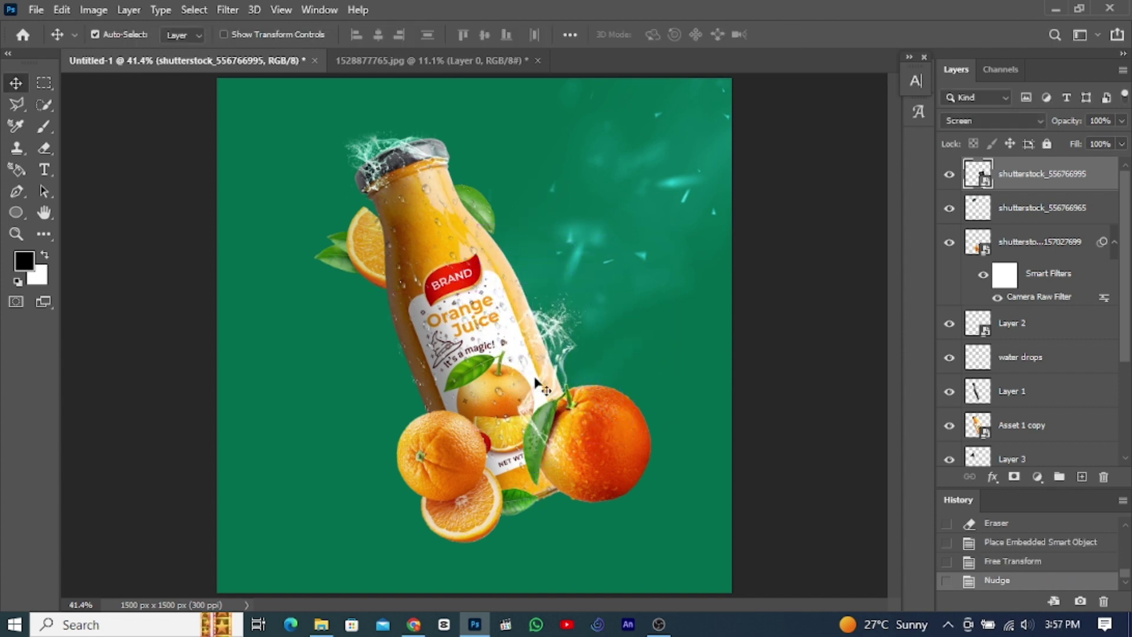
Step: Rasterize the second splash layer and switch to the Eraser
right_click(1041, 174)
left_click(943, 306)
key("e")
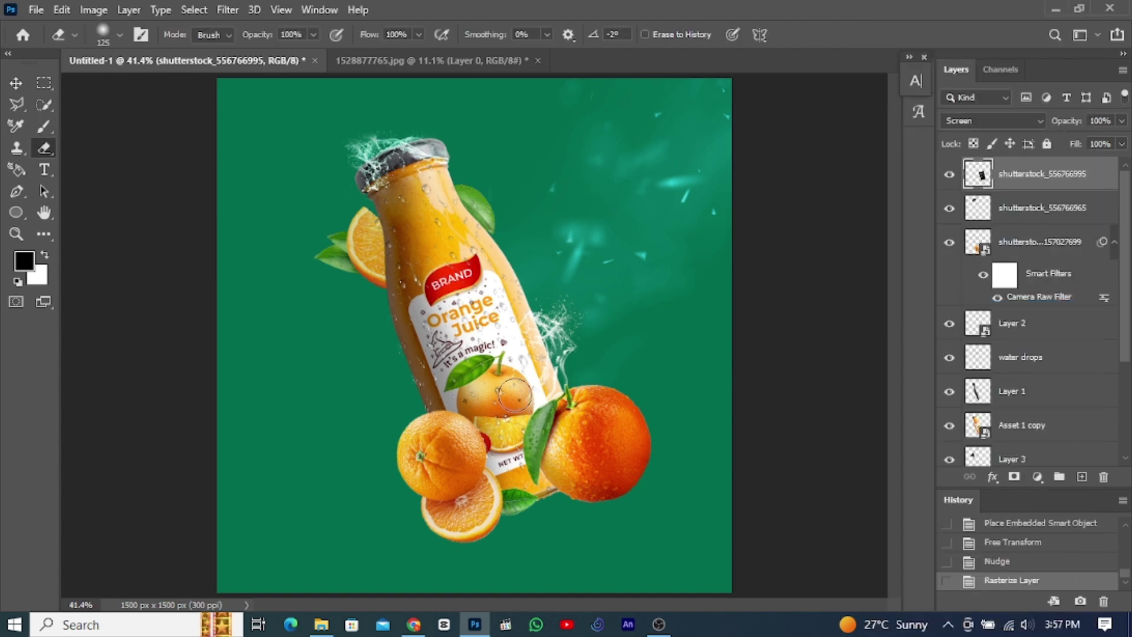
Step: Embed a third splash image, shrink and rotate it beside the bottle's left side
left_click(36, 10)
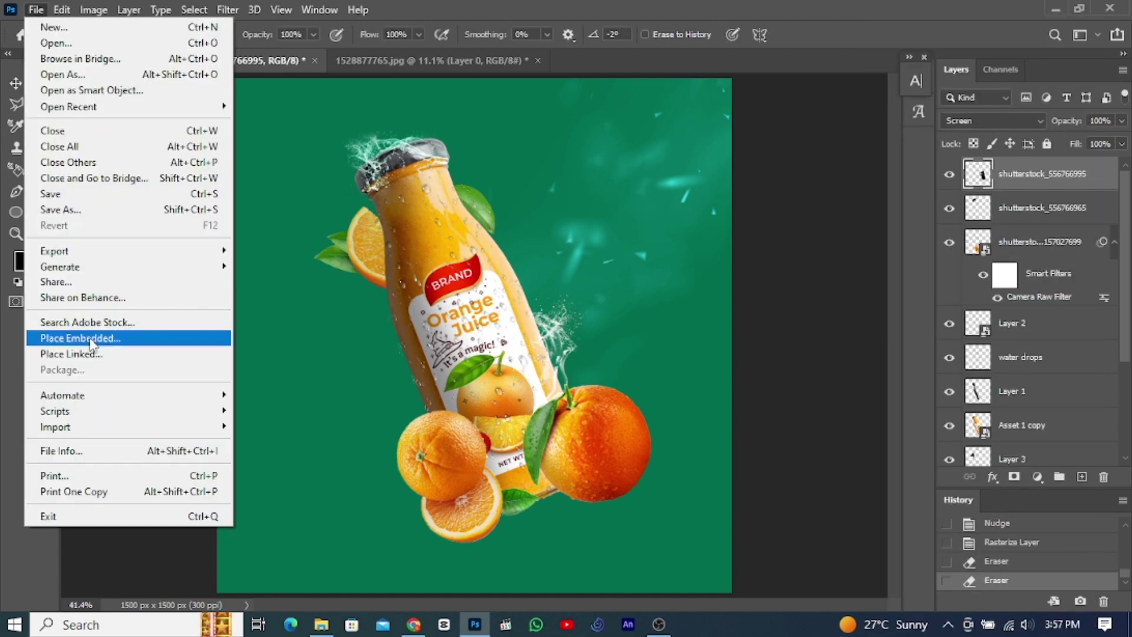
left_click(71, 336)
double_click(741, 230)
left_click_drag(732, 335, 556, 331)
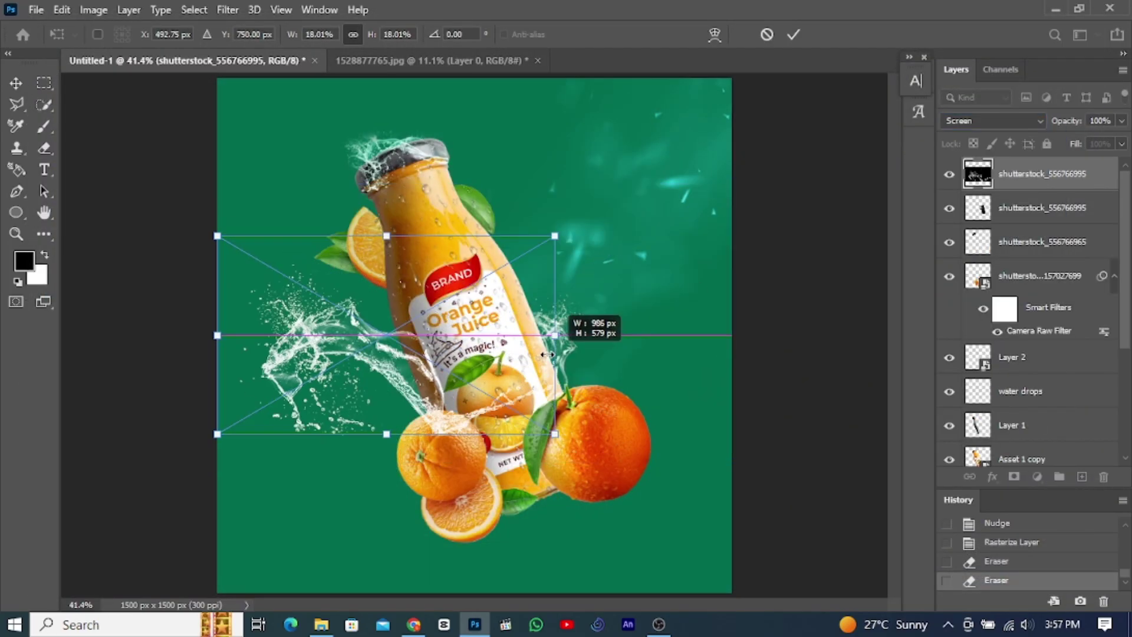
left_click_drag(566, 439, 466, 371)
left_click_drag(417, 343, 416, 363)
key("Return")
Step: Move the splash layer below Asset 1 copy and enlarge it around the bottle's lower left
double_click(1043, 173)
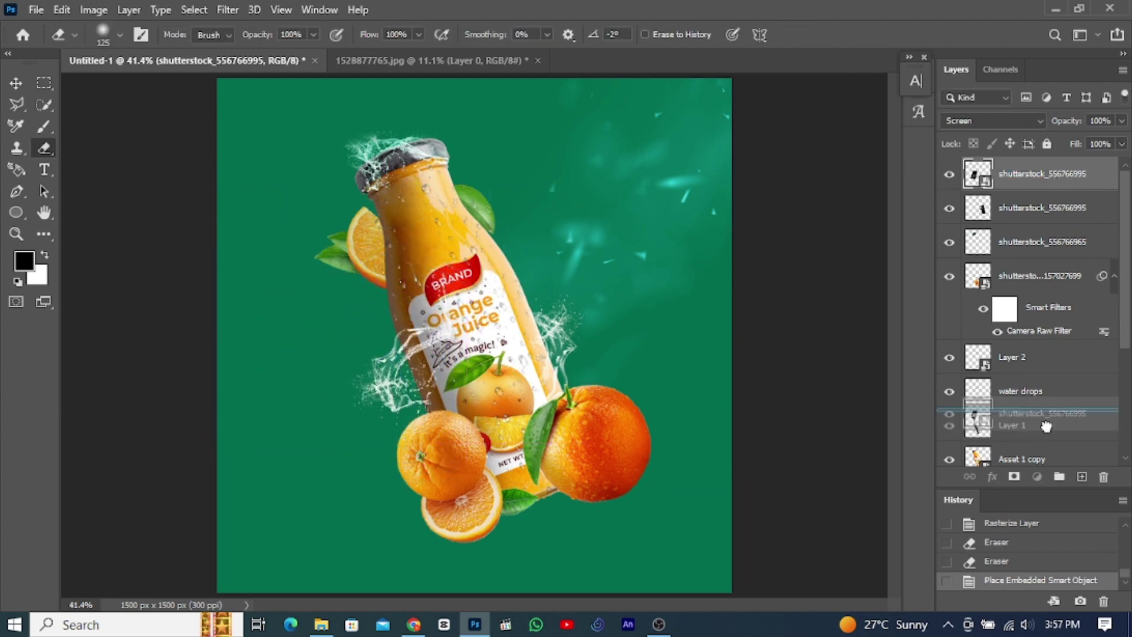
left_click_drag(1026, 173, 1027, 398)
key("ctrl+t")
mouse_move(388, 315)
left_mouse_down()
mouse_move(451, 361)
mouse_move(439, 369)
left_mouse_up()
left_click_drag(300, 452, 266, 473)
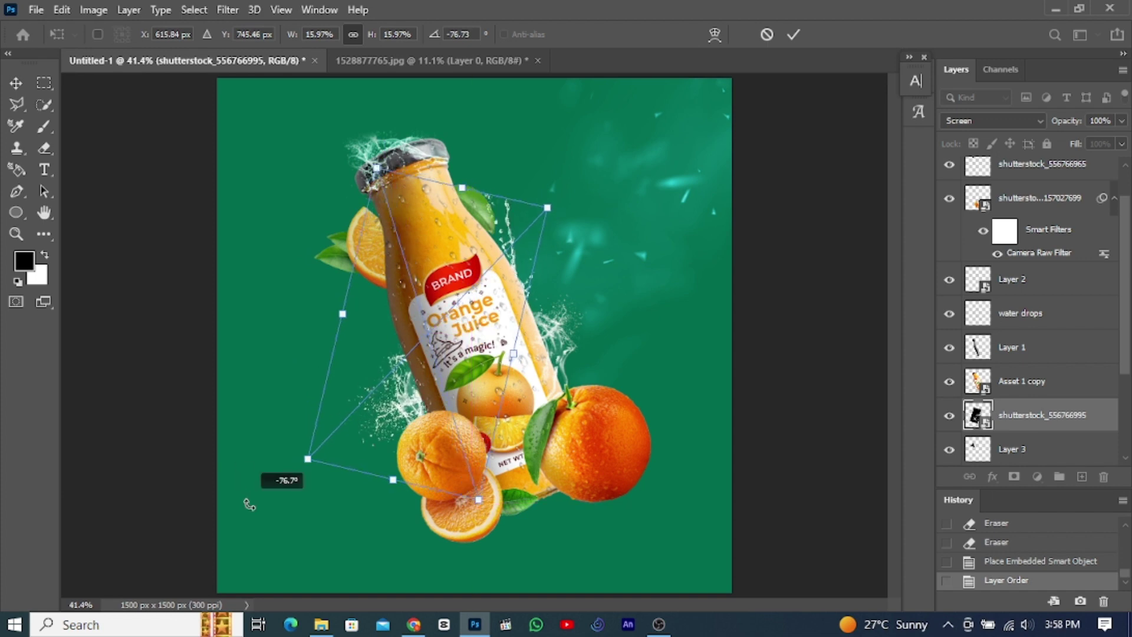
mouse_move(405, 392)
left_mouse_down()
mouse_move(361, 429)
mouse_move(470, 405)
left_mouse_up()
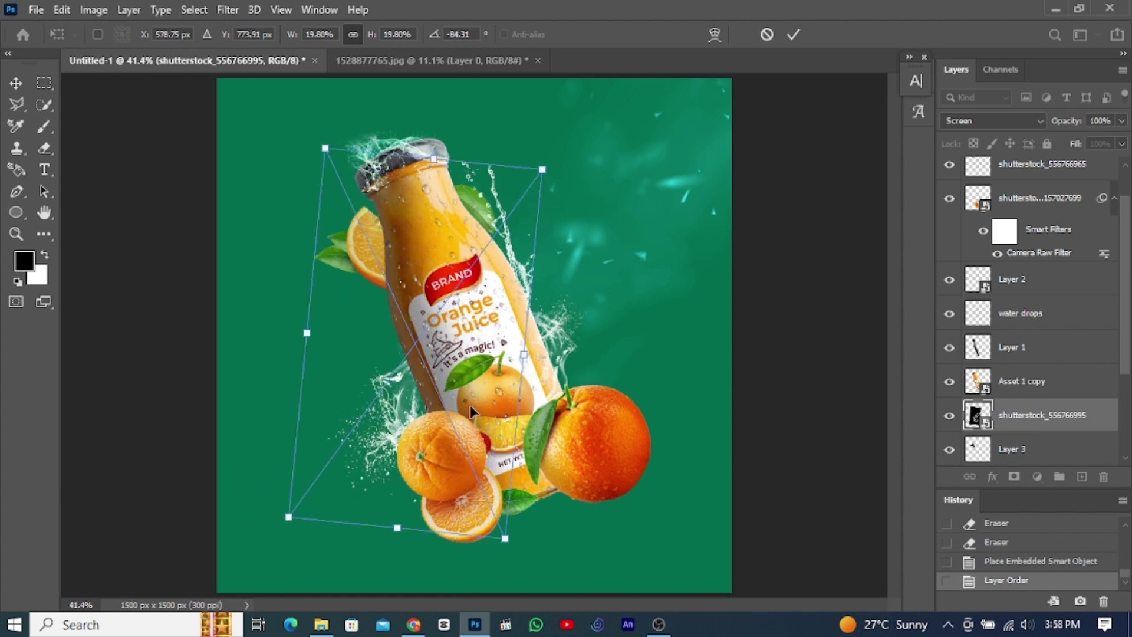
key("Return")
Step: Nudge the splash up, rasterize it, and erase the excess spray on the left
key("e")
key("v")
key("Up")
key("Up")
key("Up")
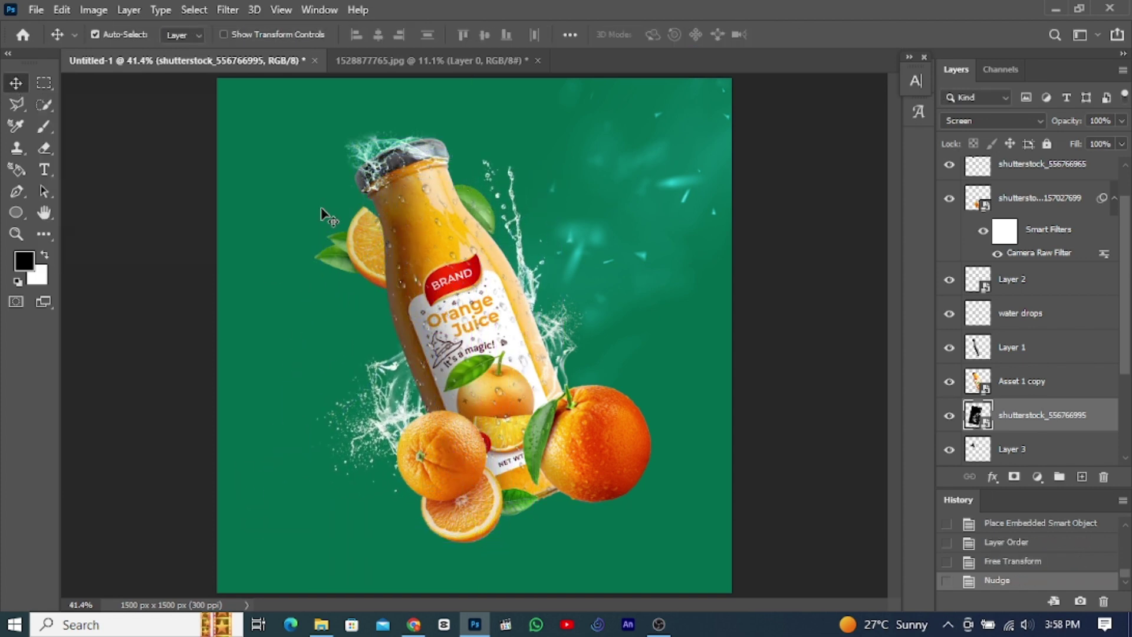
key("Up")
key("Up")
key("Up")
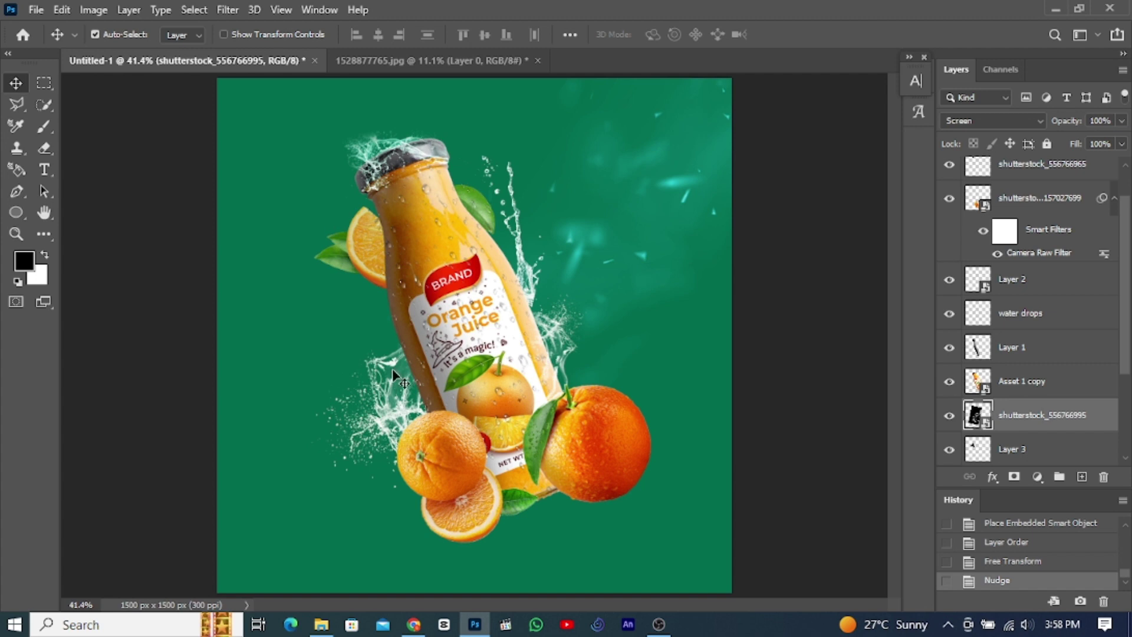
key("e")
left_click(379, 350)
key("Return")
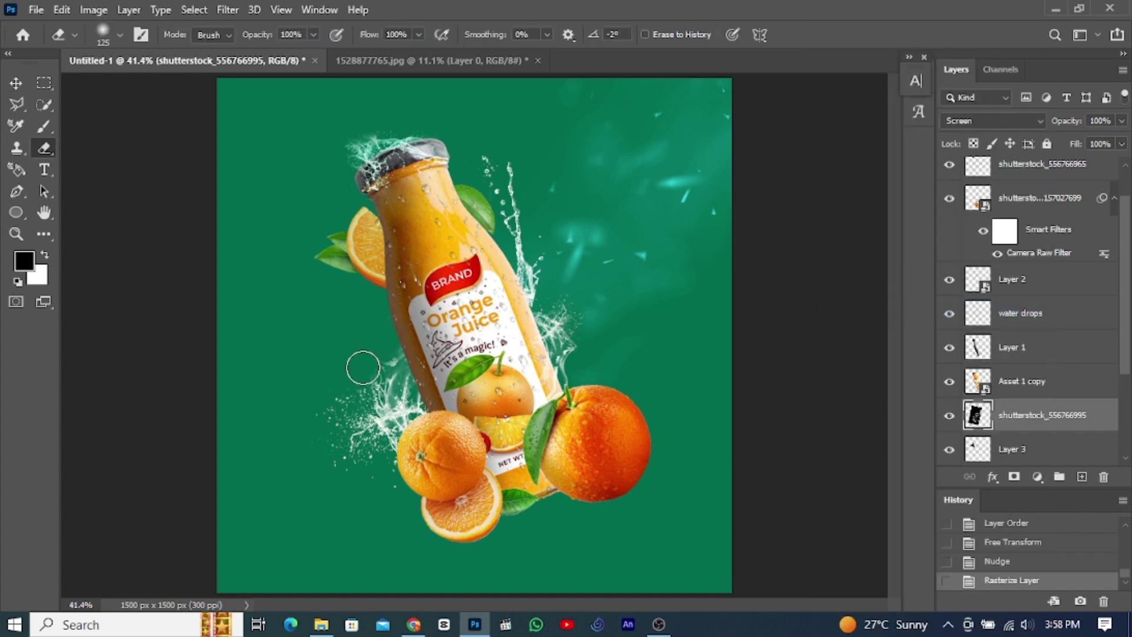
left_click(385, 343)
left_click(16, 83)
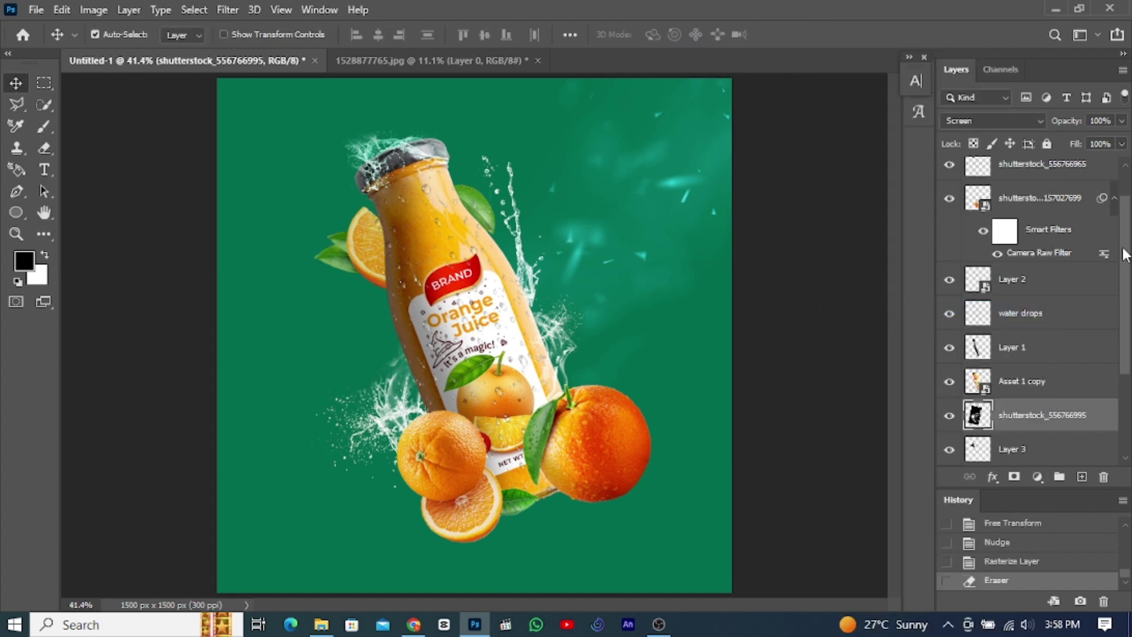
Step: Apply a Gaussian Blur to the Color Fill 1 background layer
left_click_drag(1124, 254, 1124, 333)
left_click(1054, 416)
left_click(232, 11)
left_click(476, 258)
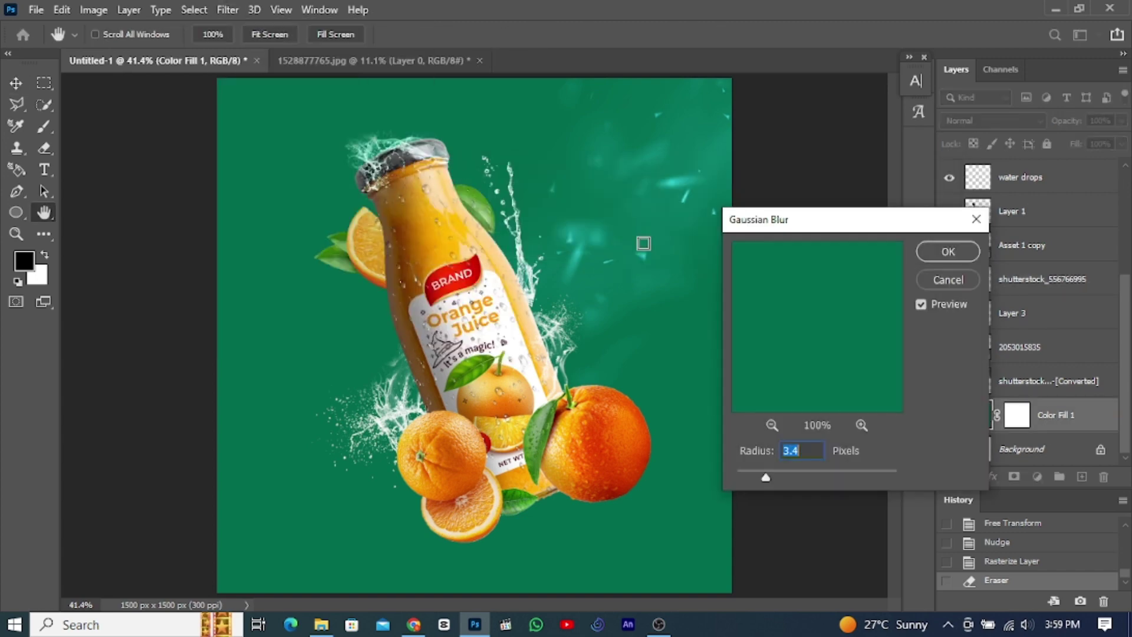
key("Return")
Step: Select the top splash layer and open Place Embedded for the scattered-oranges image
left_click_drag(1119, 319, 1119, 177)
left_click(1038, 169)
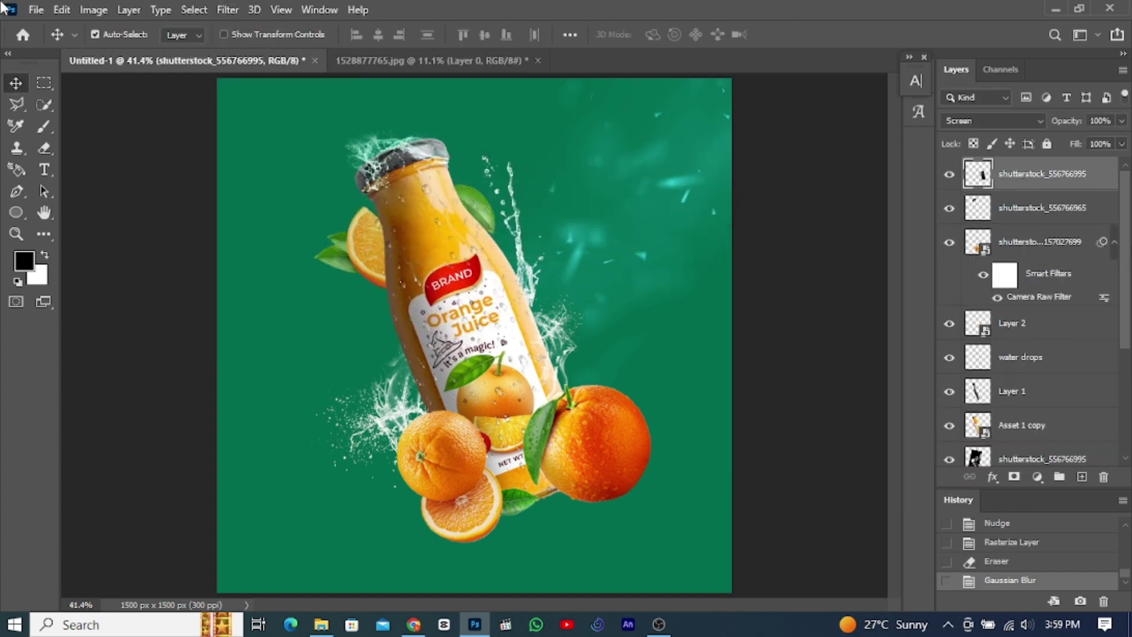
left_click(36, 10)
left_click(65, 333)
Step: Place the scattered-oranges photo, mask it to its bottom-left slice, and make it a smart object
double_click(520, 287)
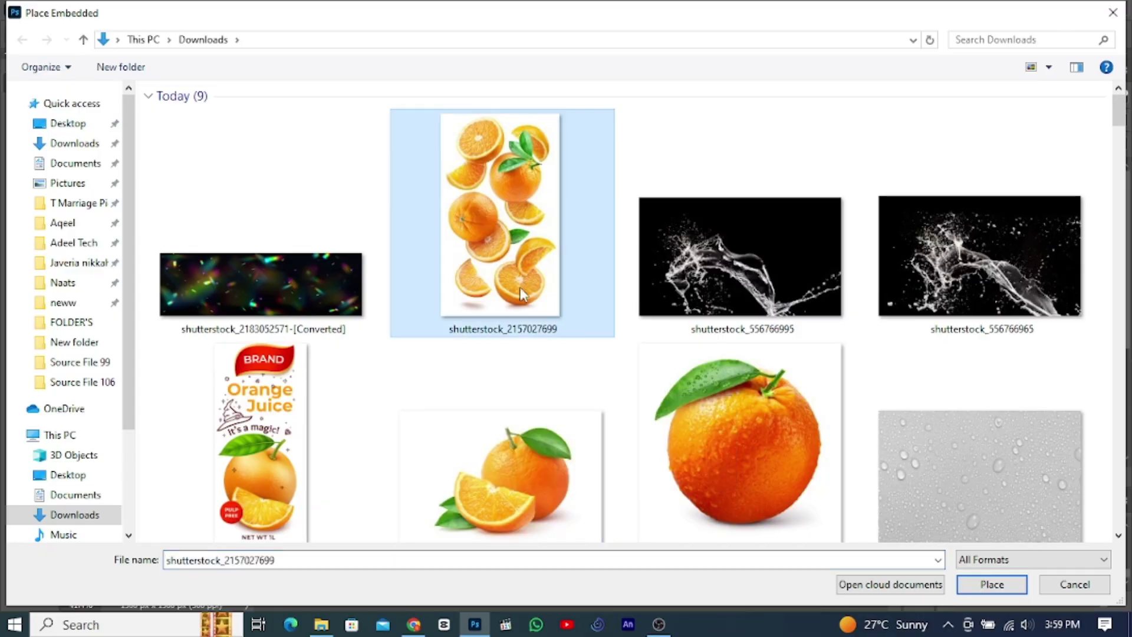
left_click(77, 120)
left_click_drag(389, 495, 423, 531)
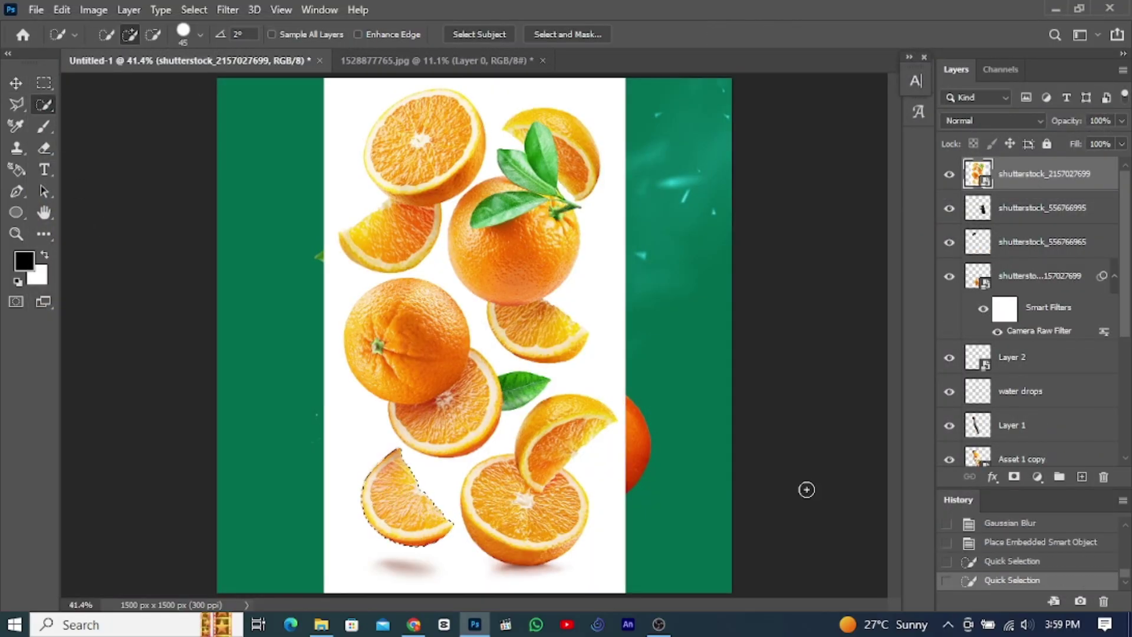
left_click(1015, 477)
right_click(1044, 174)
left_click(909, 170)
Step: Move the orange slice into the bottom-right corner and apply Motion Blur
key("ctrl+t")
left_click_drag(548, 593, 749, 584)
key("Return")
key("v")
key("Right")
left_click(228, 10)
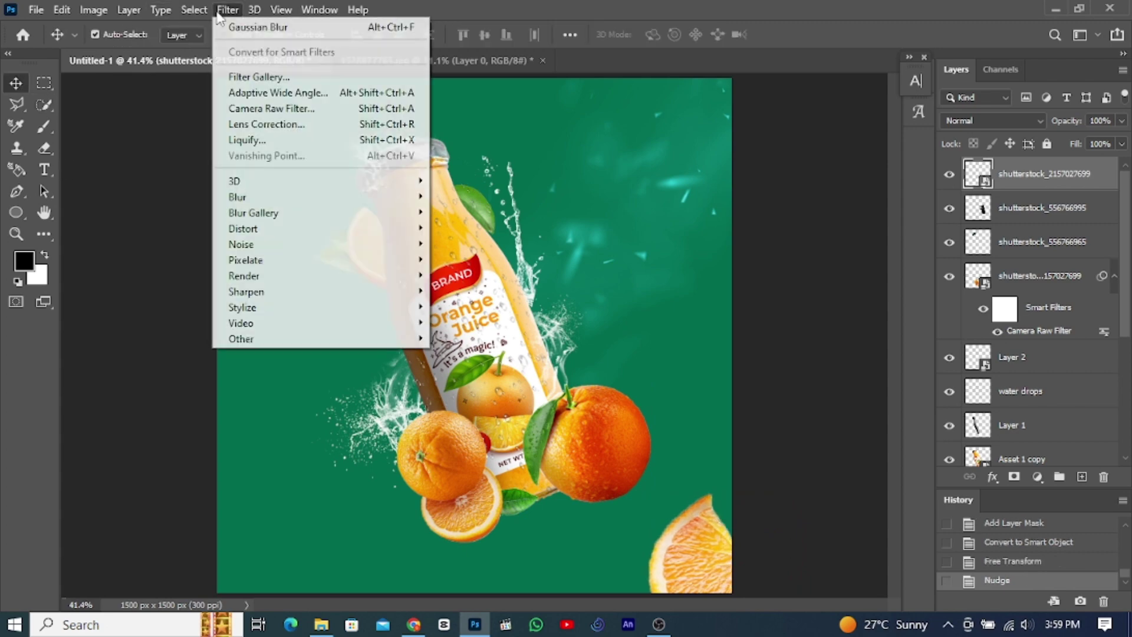
mouse_move(238, 197)
left_click(475, 292)
Step: Confirm the first slice's motion blur and place-embed the scattered oranges photo again
left_click(996, 239)
left_click(36, 10)
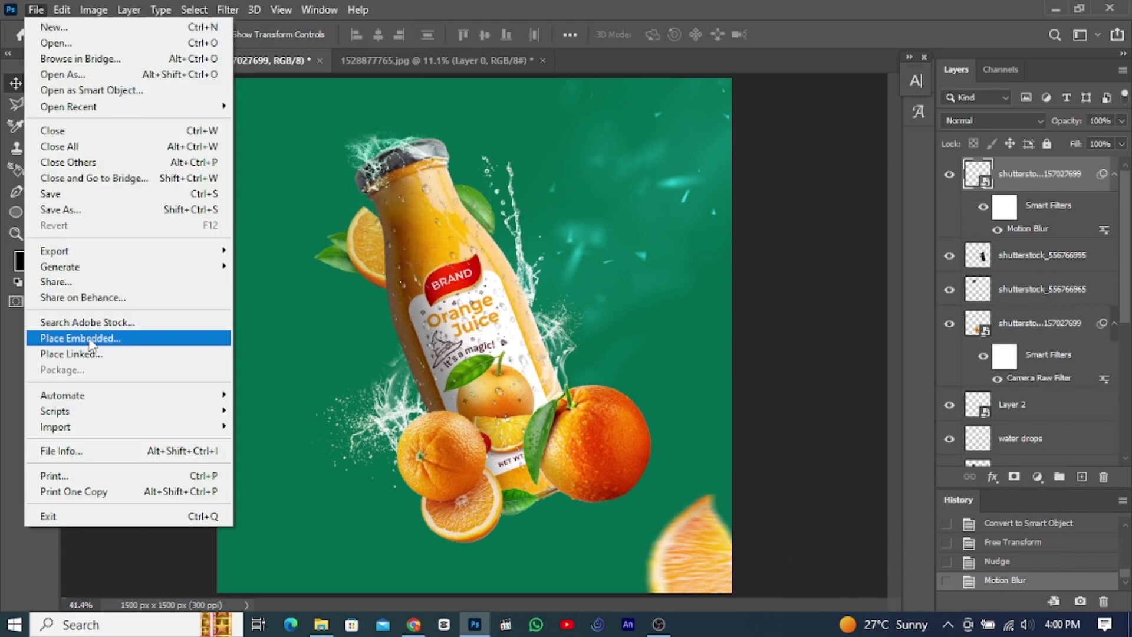
left_click(88, 332)
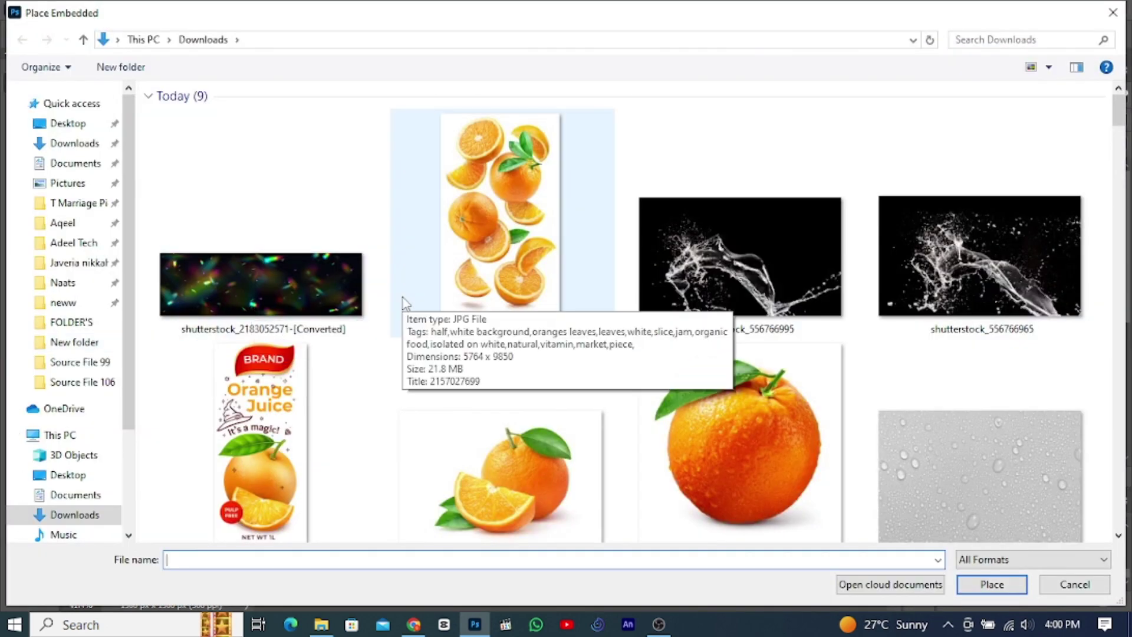
double_click(426, 301)
Step: Mask the new photo down to its top orange slice and rasterize the layer
key("Return")
key("w")
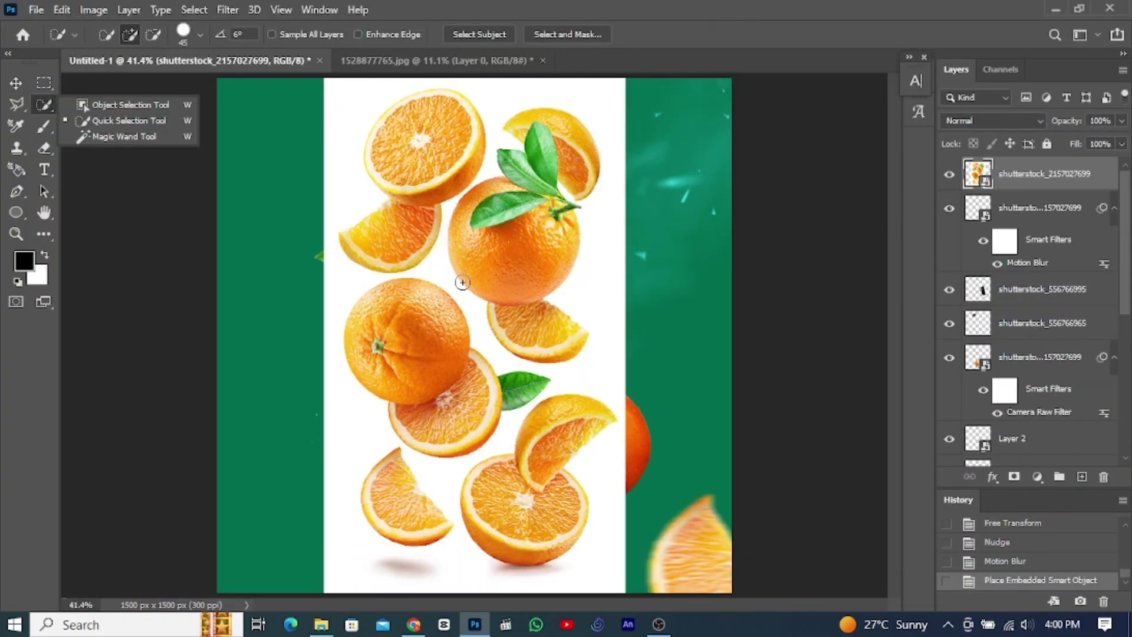
left_click_drag(427, 168, 411, 119)
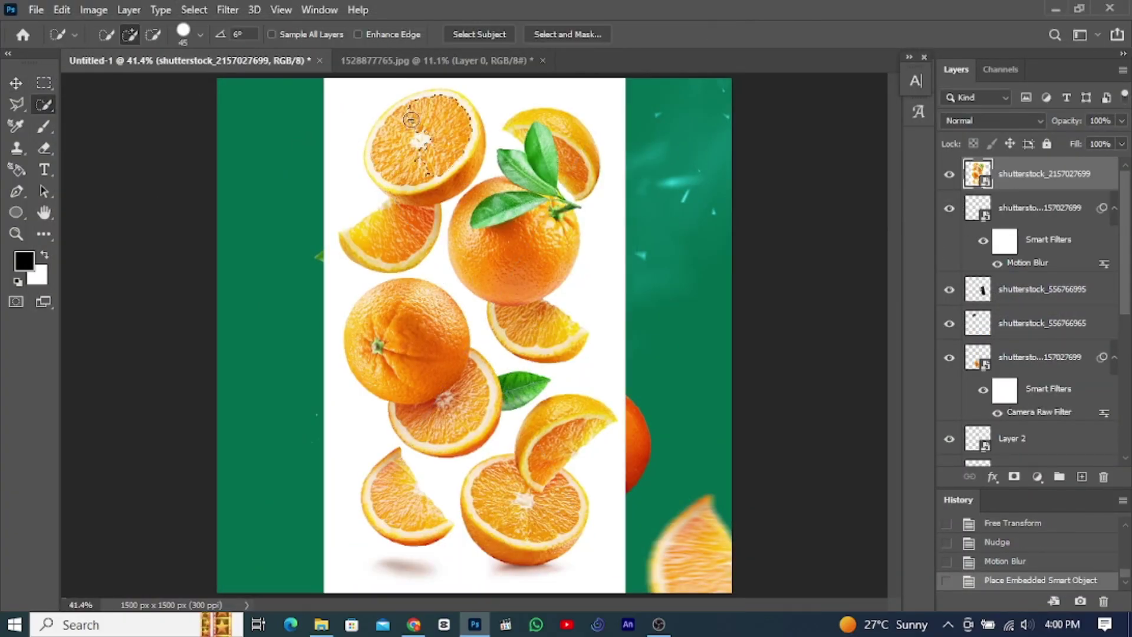
left_click(1014, 478)
right_click(1044, 174)
left_click(884, 171)
right_click(1044, 174)
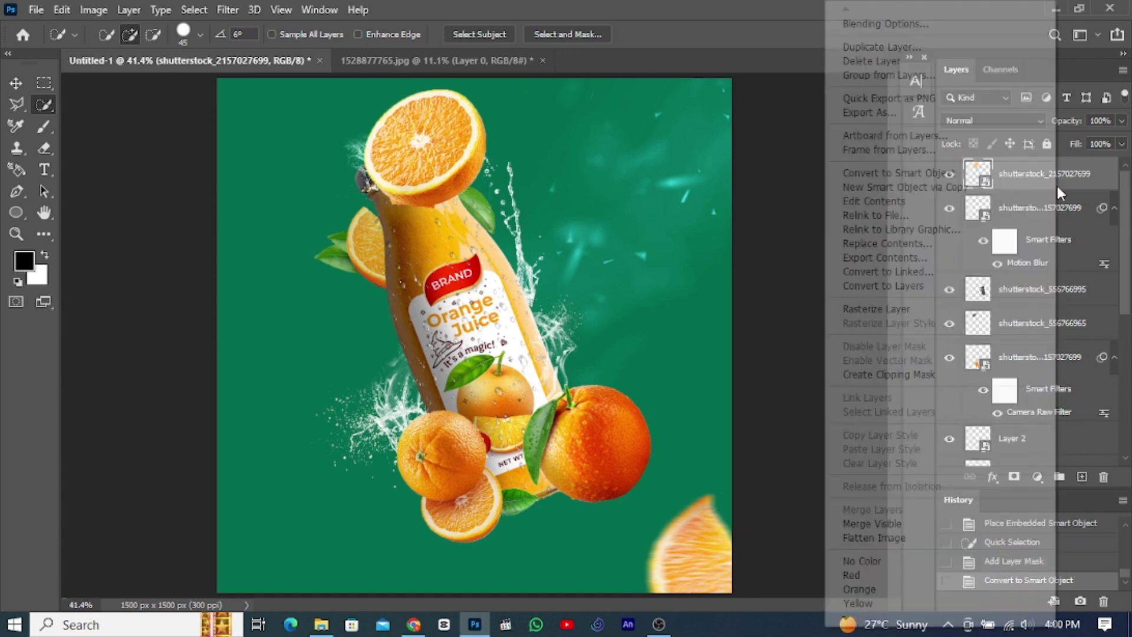
left_click(885, 240)
Step: Erase leftover pixels and move the slice into the top-left corner
key("e")
key("v")
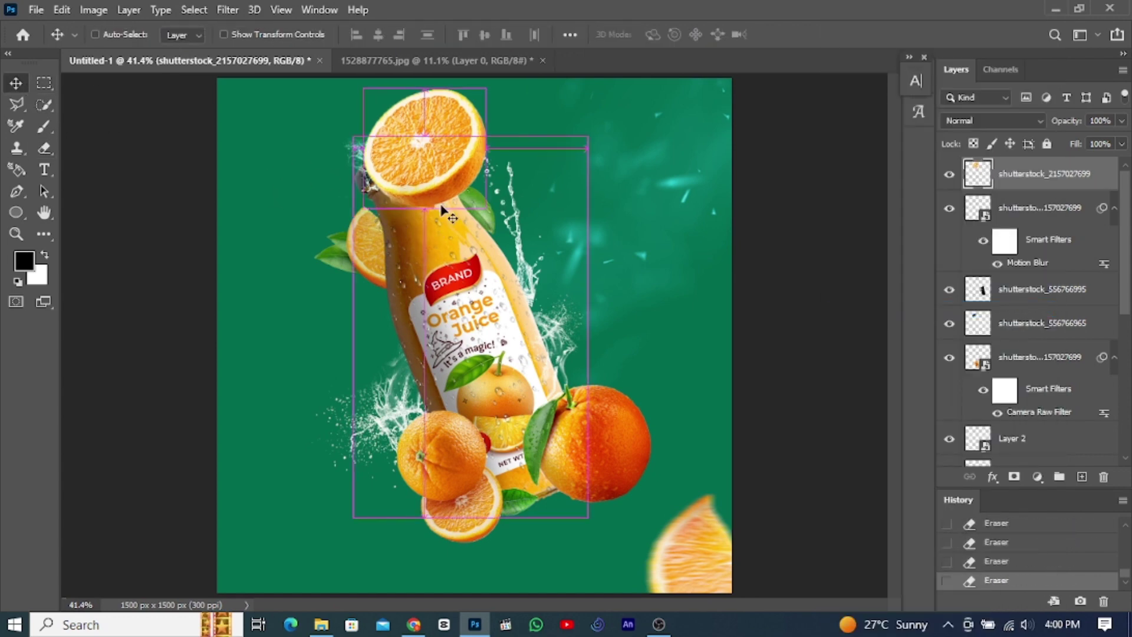
key("ctrl+t")
left_click_drag(412, 136, 254, 112)
left_click(821, 34)
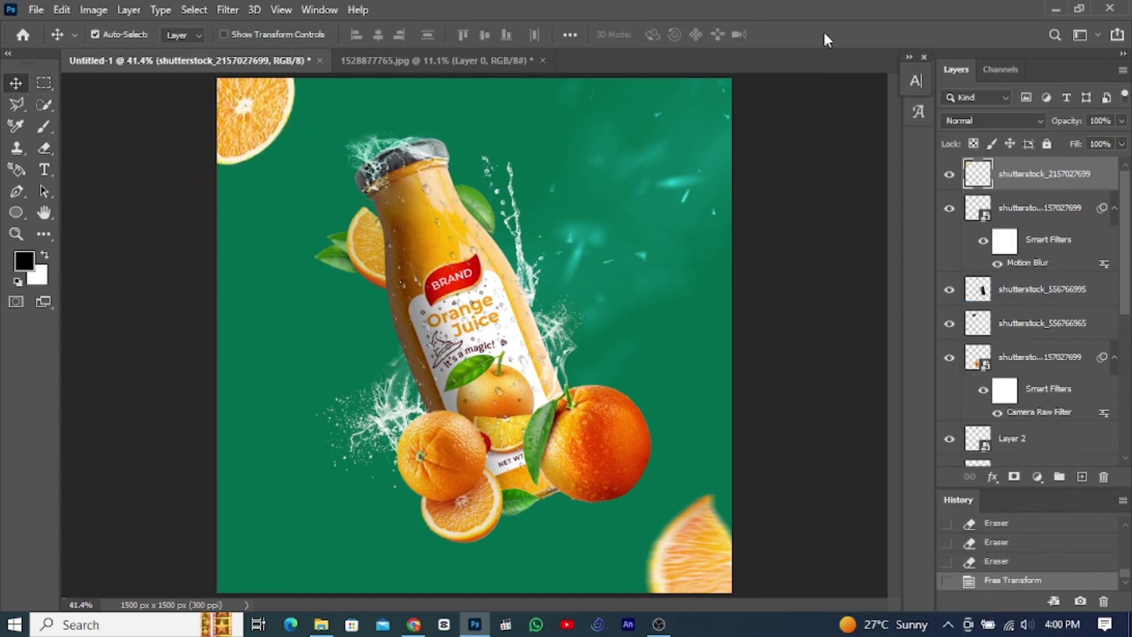
Step: Motion-blur the top-left slice and lower its exposure slightly in Camera Raw
left_click(241, 11)
left_click(466, 353)
left_click(1003, 235)
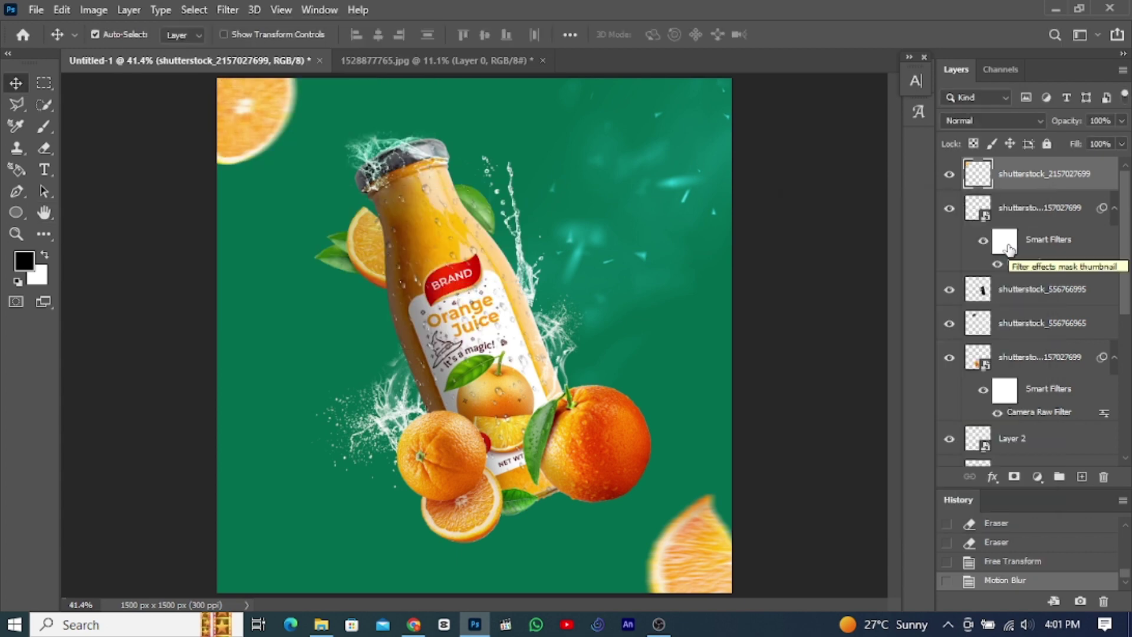
key("ctrl+shift+a")
left_click(895, 386)
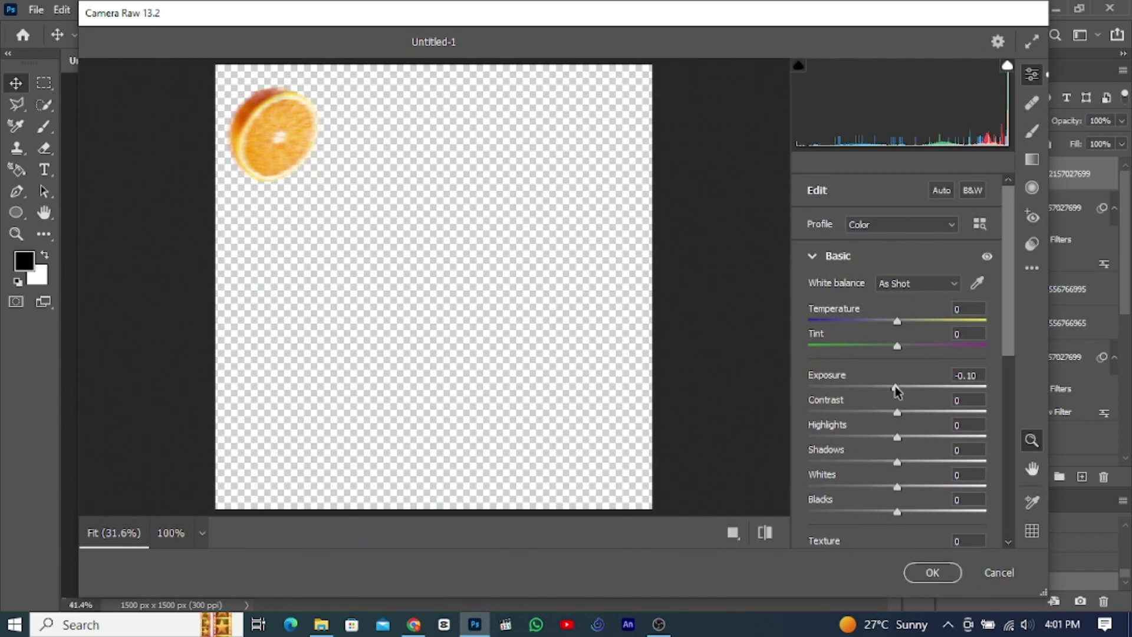
key("Return")
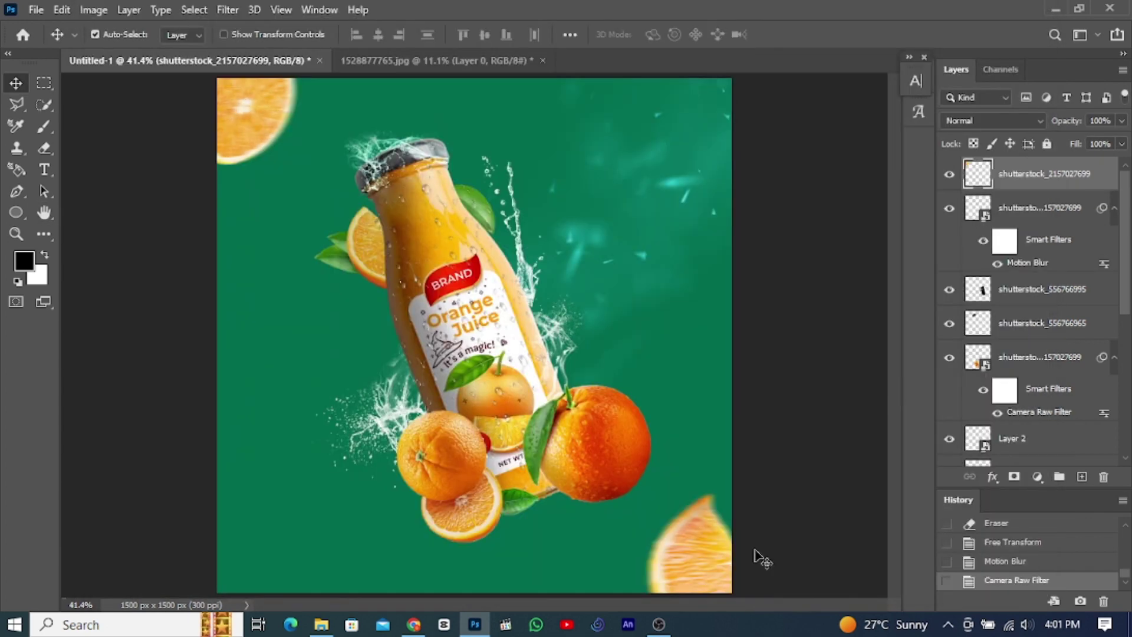
Step: Convert all the selected composition layers into one smart object
scroll(1109, 265, "down", 5)
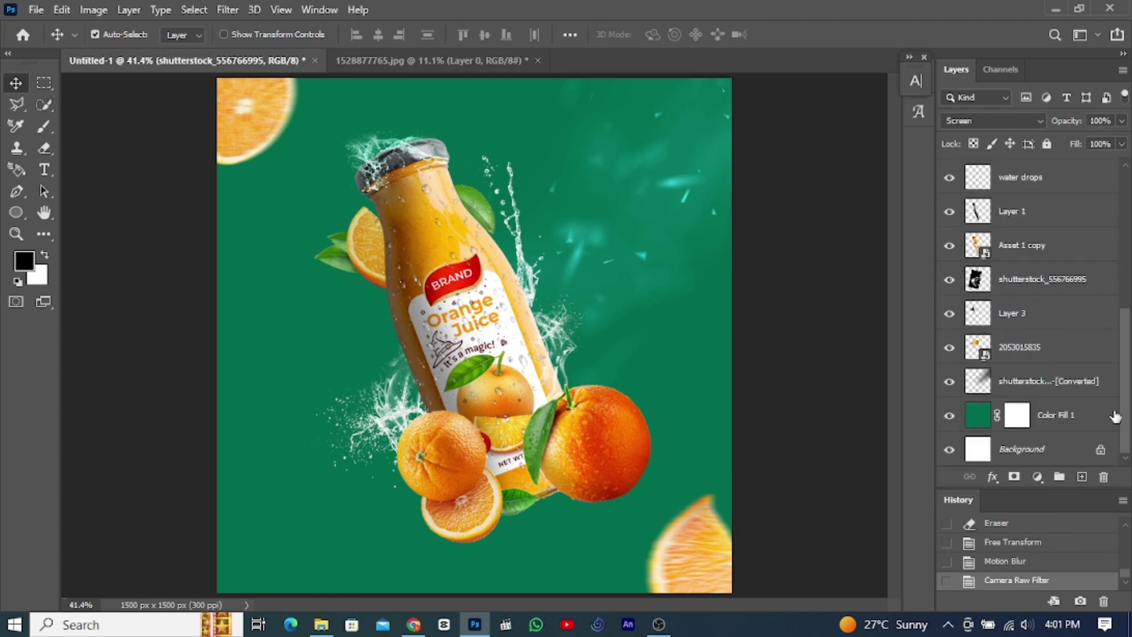
right_click(1048, 415)
left_click(878, 226)
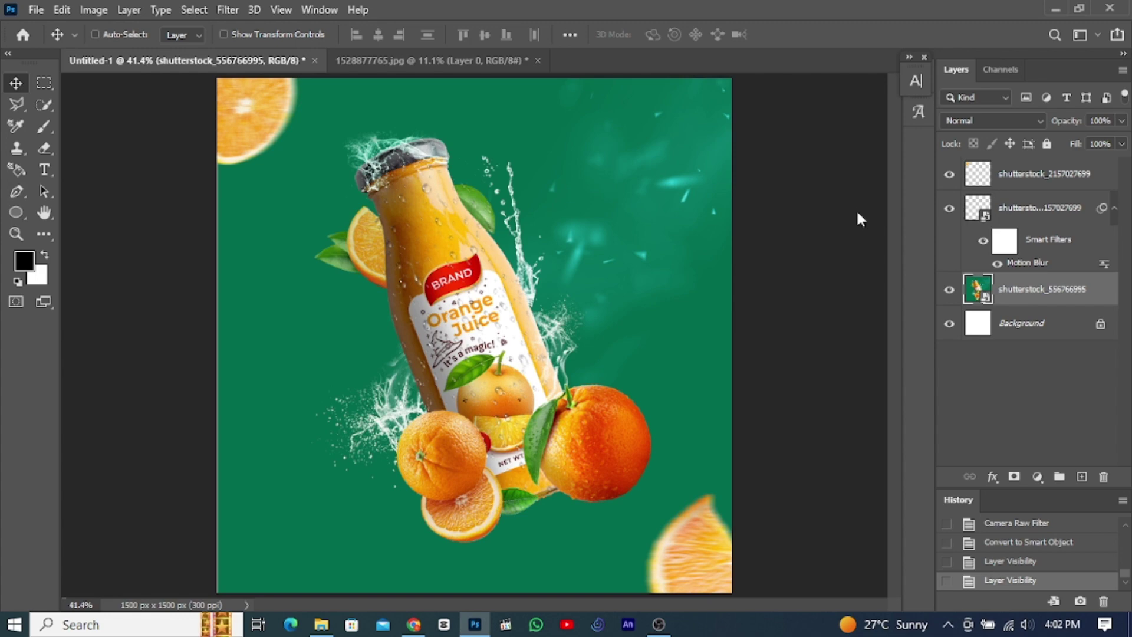
Step: Raise Texture, Clarity and Dehaze in Camera Raw, then add a new layer above the background
key("ctrl+shift+a")
scroll(897, 353, "down", 3)
left_click_drag(897, 401, 908, 406)
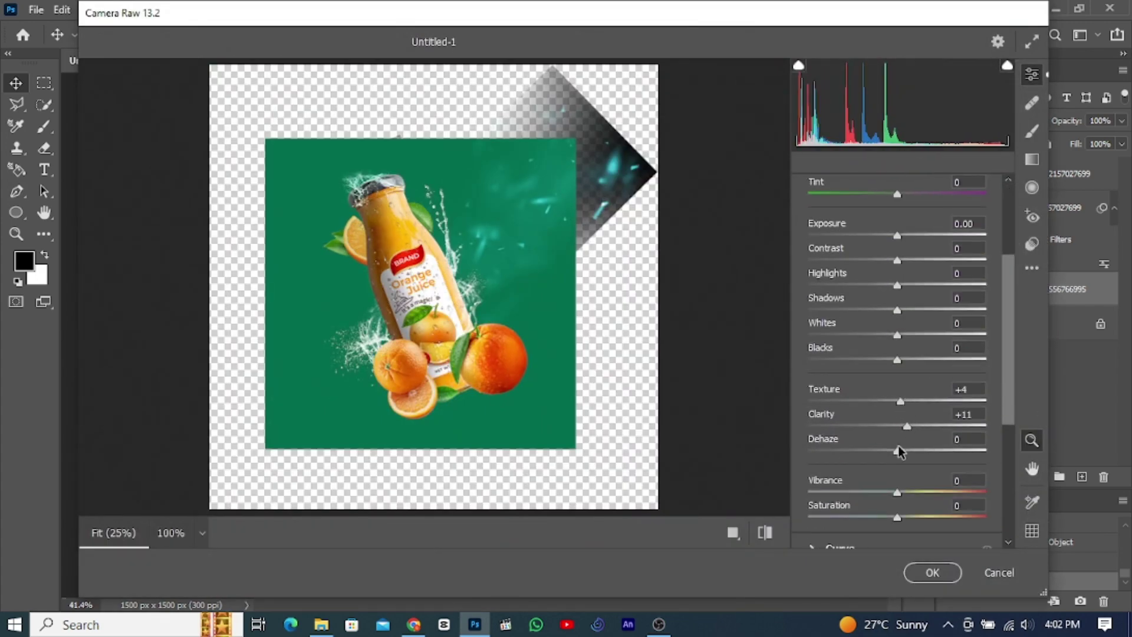
left_click_drag(897, 451, 908, 448)
key("Return")
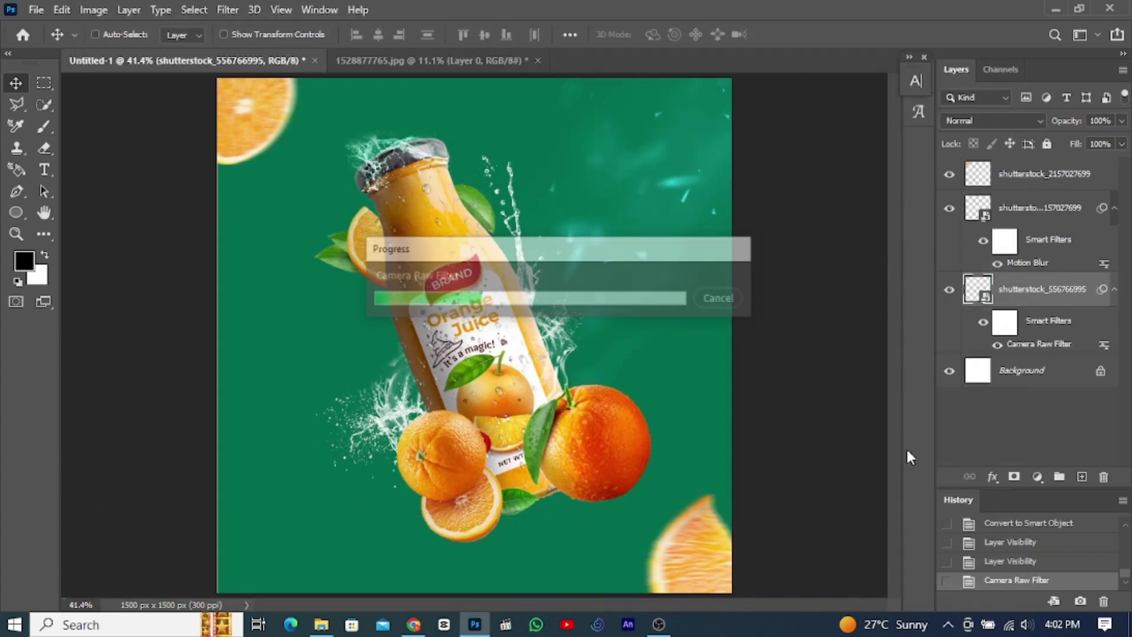
left_click(1083, 477)
left_click_drag(1038, 289, 1038, 363)
Step: Set a light teal foreground colour, then undo the trial glow and delete the unused layer
key("i")
left_click(24, 261)
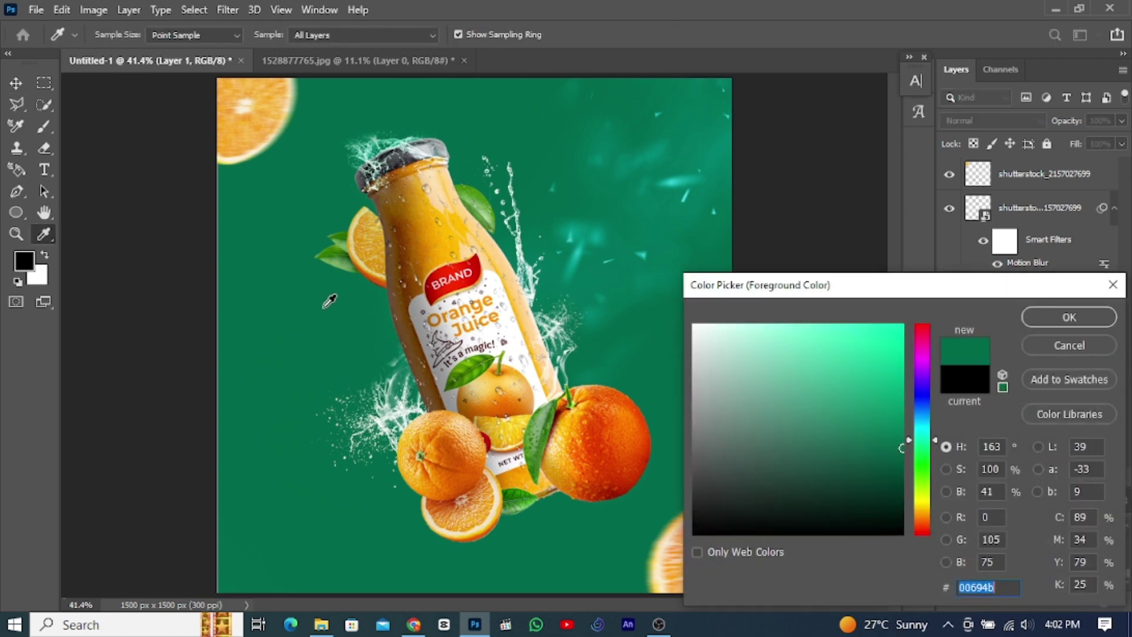
left_click(852, 319)
left_click(1069, 317)
key("b")
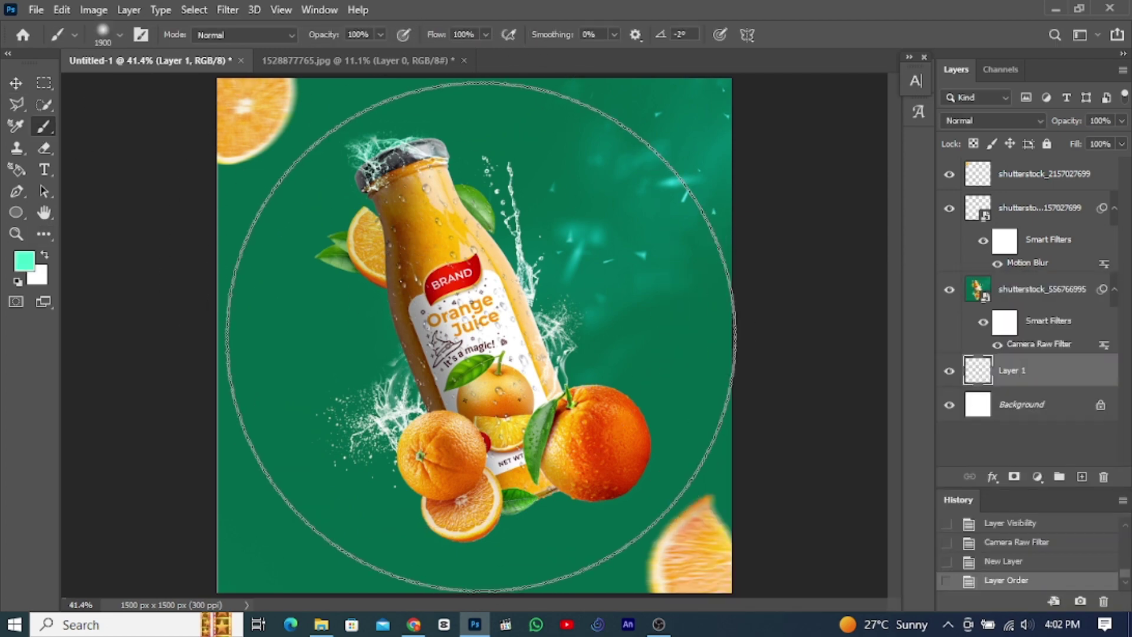
left_click(477, 335)
key("ctrl+z")
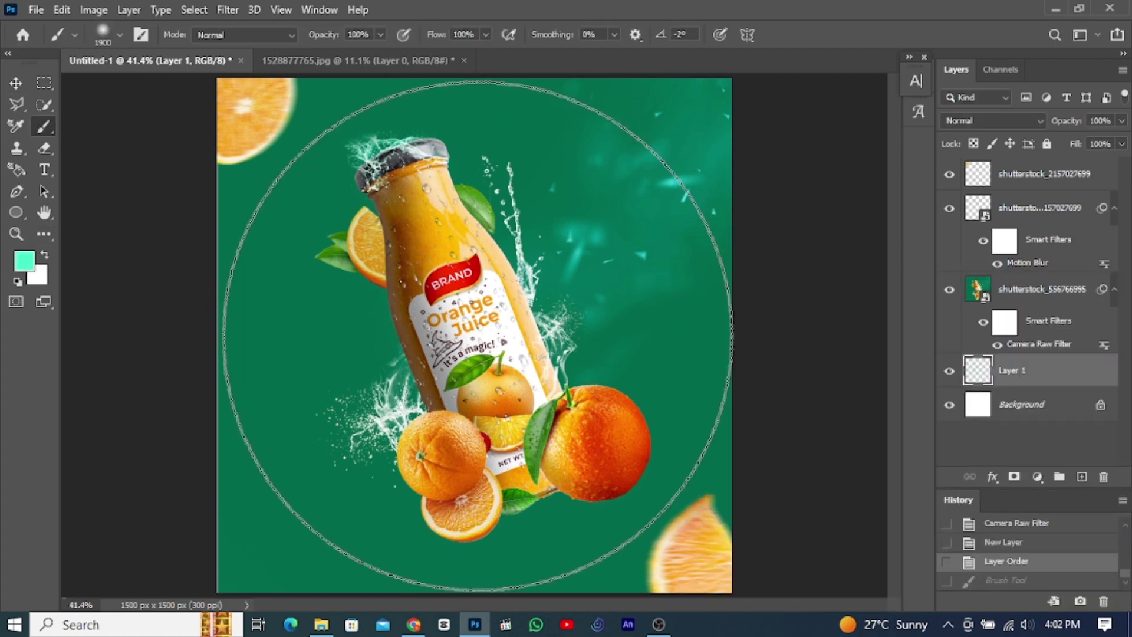
key("Delete")
Step: Inside the merged artwork, paint a large teal glow on a new layer above Color Fill 1
double_click(978, 289)
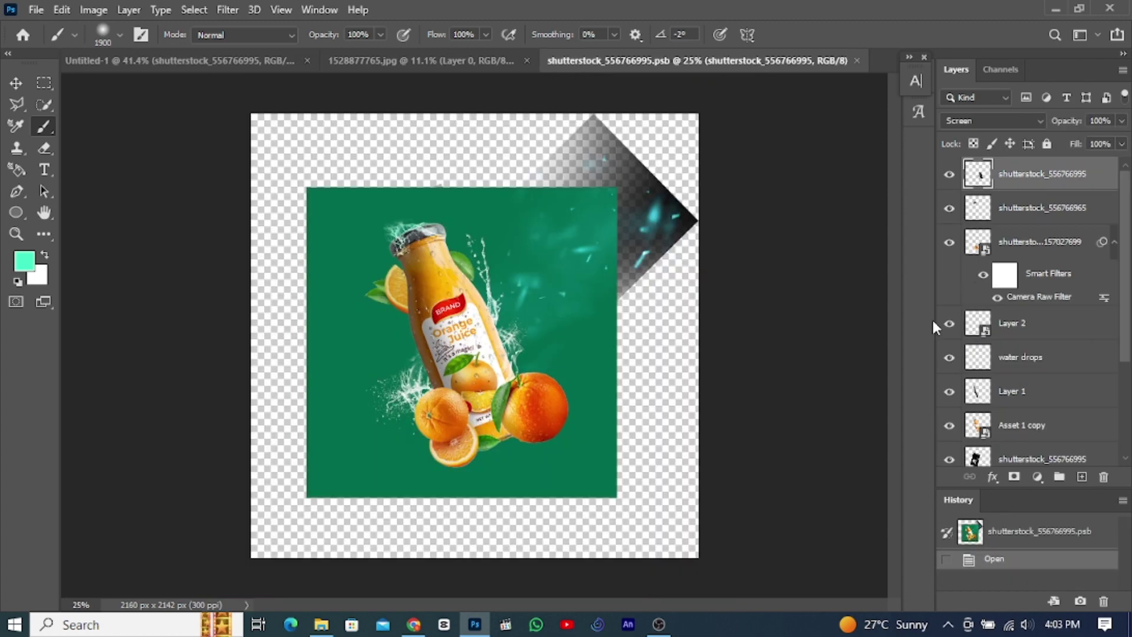
scroll(1026, 324, "down", 5)
left_click(1026, 448)
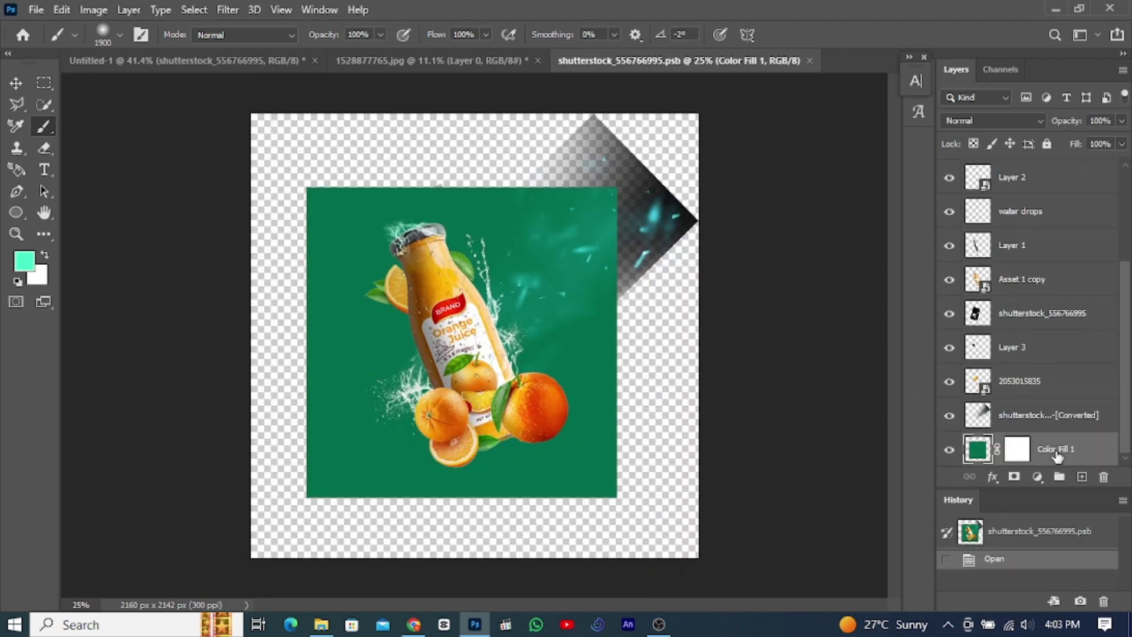
left_click(1082, 477)
left_click(461, 343)
Step: Set the glow layer to Linear Dodge (Add) and lower its opacity
left_click(991, 120)
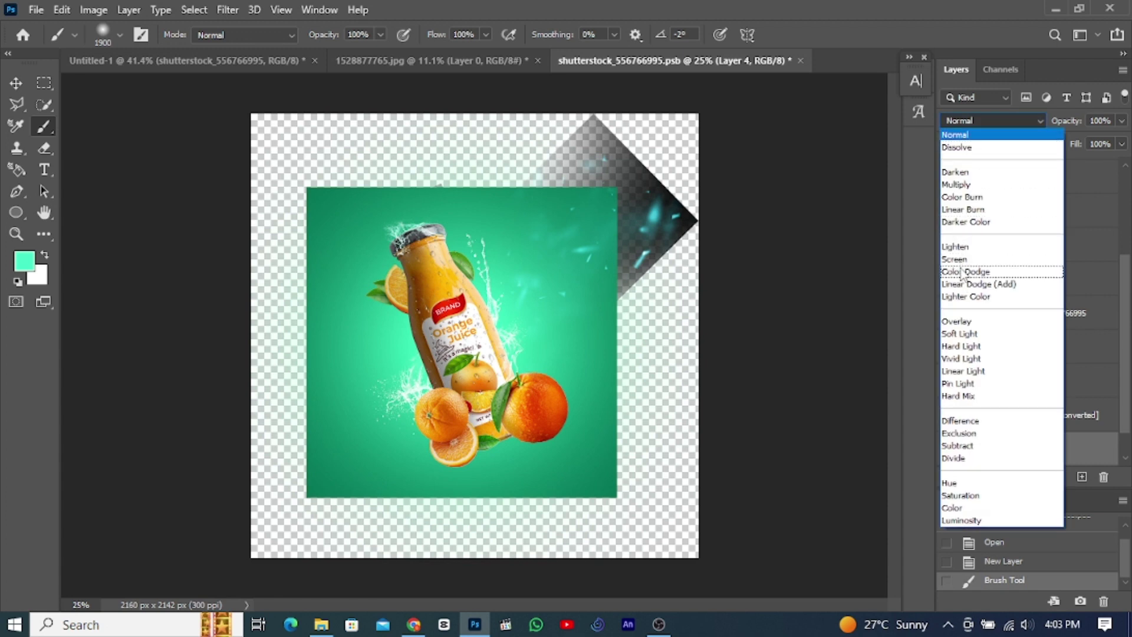
left_click(1002, 274)
left_click_drag(1066, 121, 1049, 122)
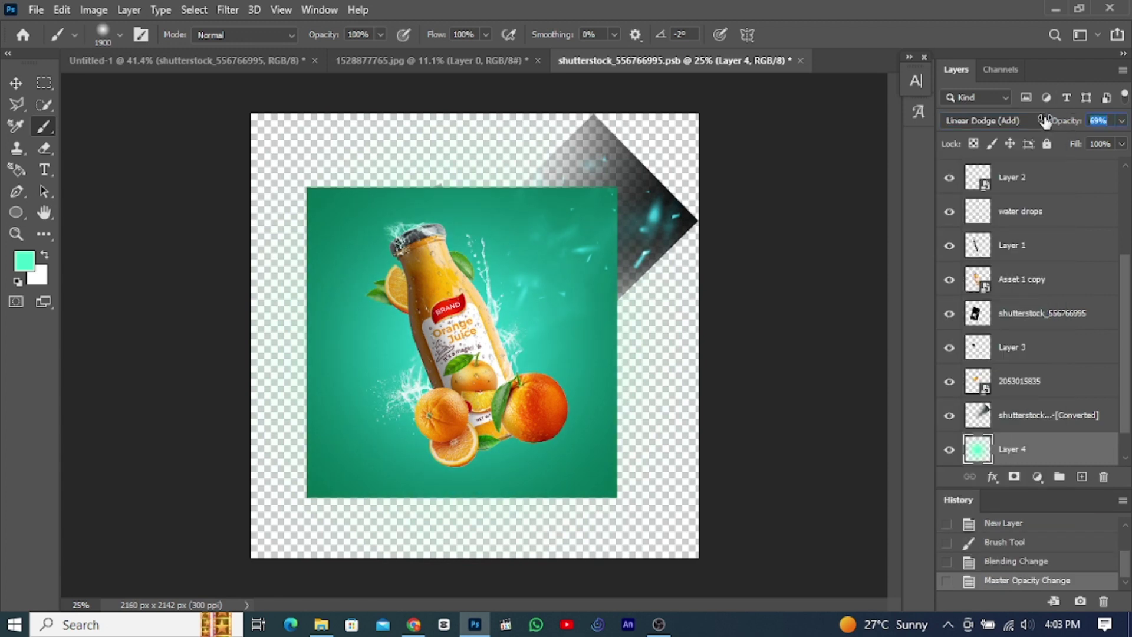
left_click(949, 245)
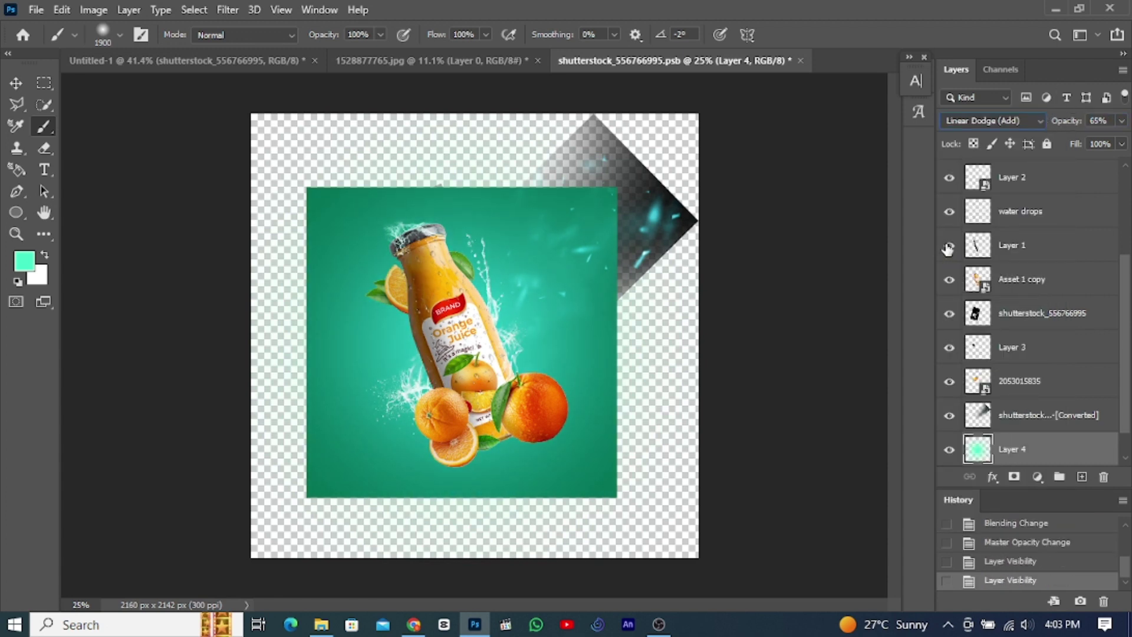
left_click(1018, 245)
left_click_drag(1065, 121, 1054, 122)
Step: Save and close the merged artwork to update the poster
left_click(801, 60)
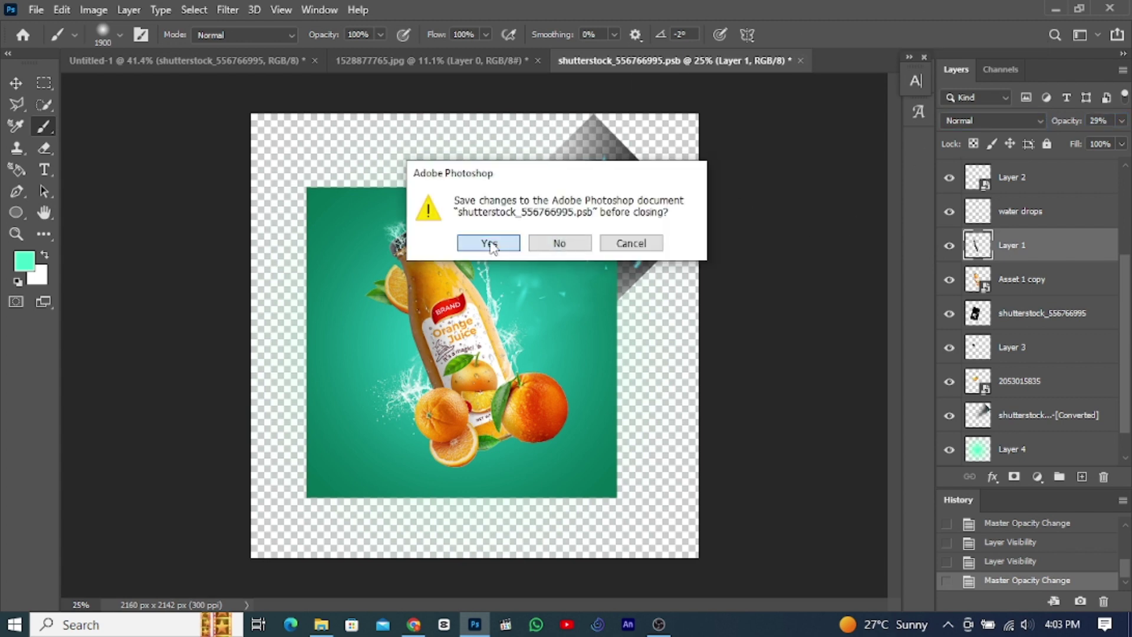
left_click(558, 242)
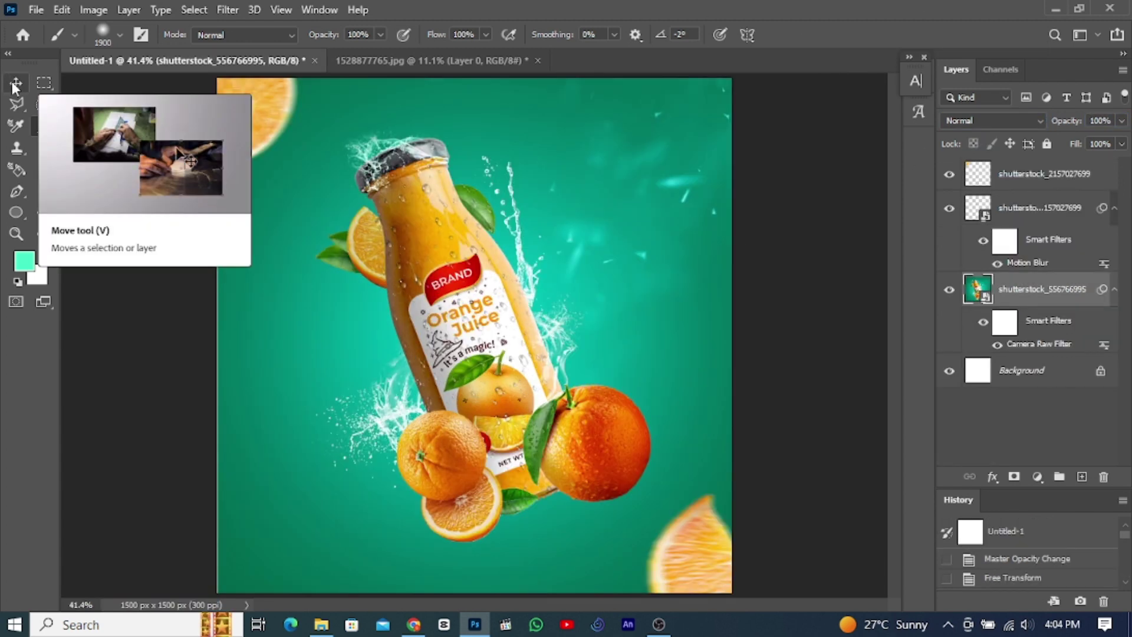
left_click(16, 83)
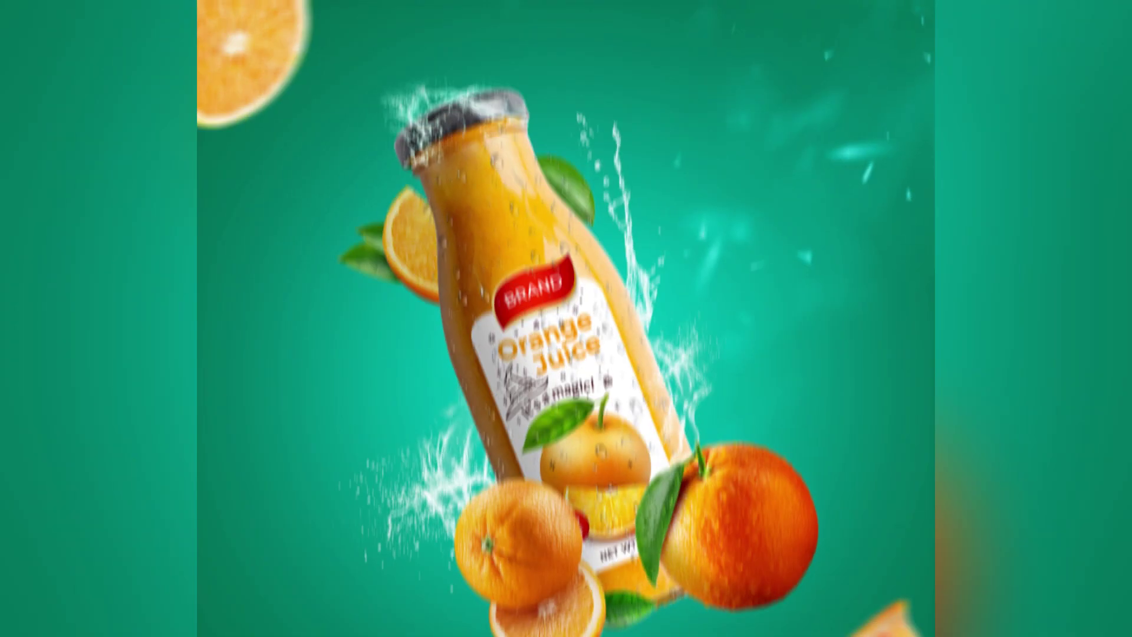